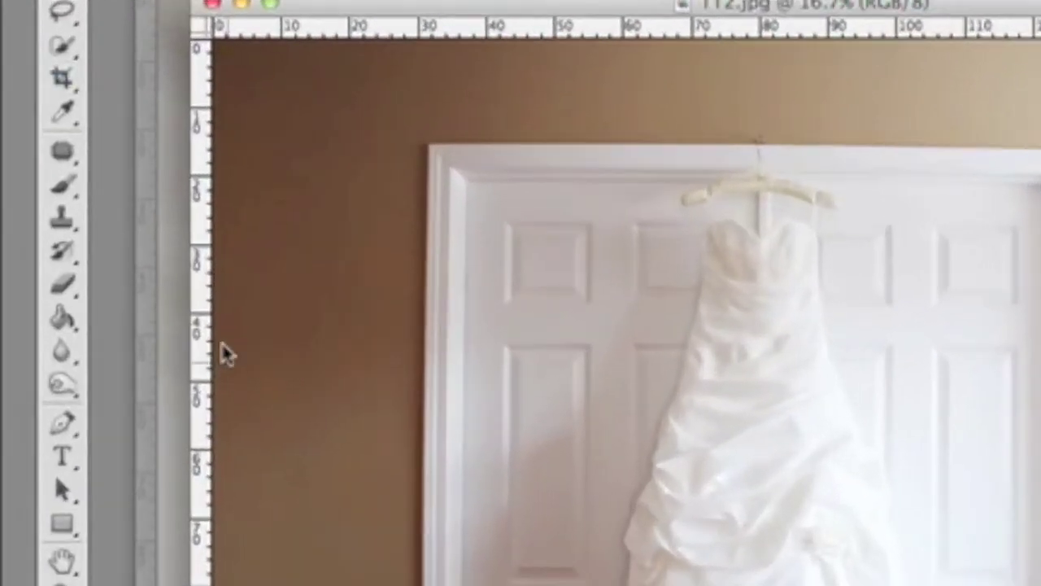
- Patch out the light switch beside the door in TT2.jpg with the Patch tool
click(64, 153)
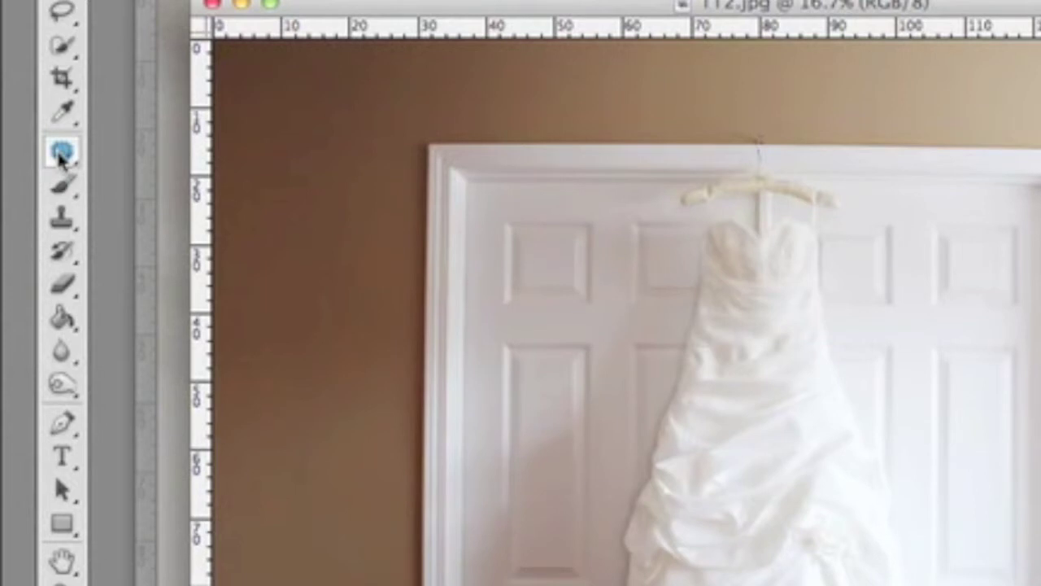
click(62, 154)
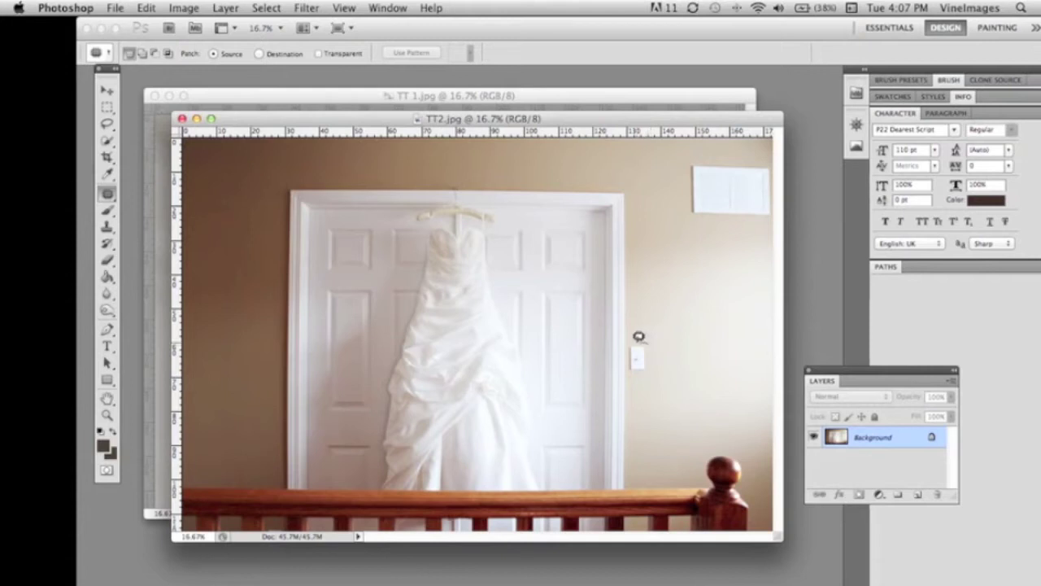
mouse_move(629, 360)
mouse_down()
mouse_move(655, 344)
mouse_move(641, 357)
mouse_move(644, 335)
mouse_up()
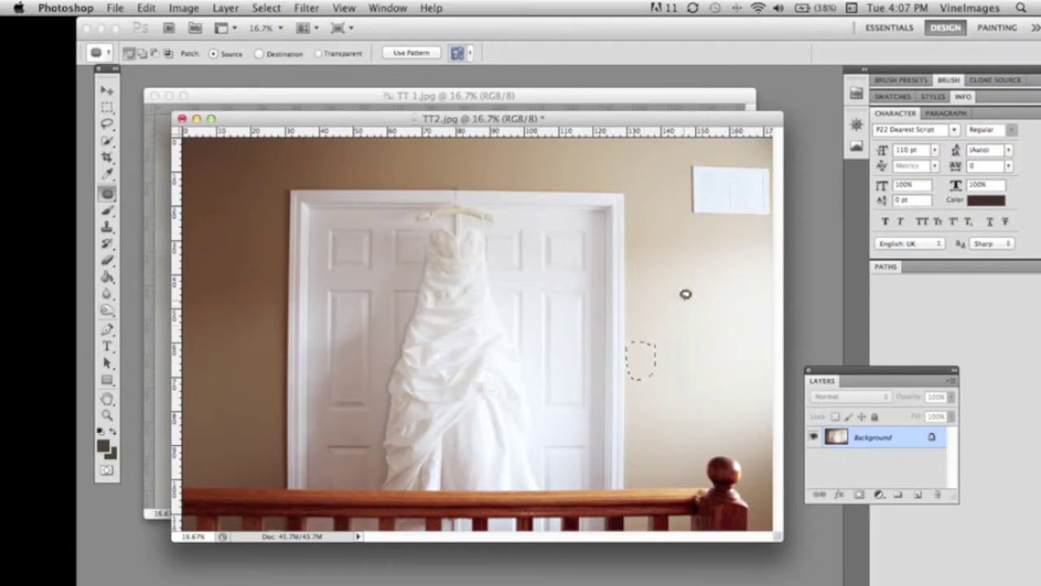
key(super+d)
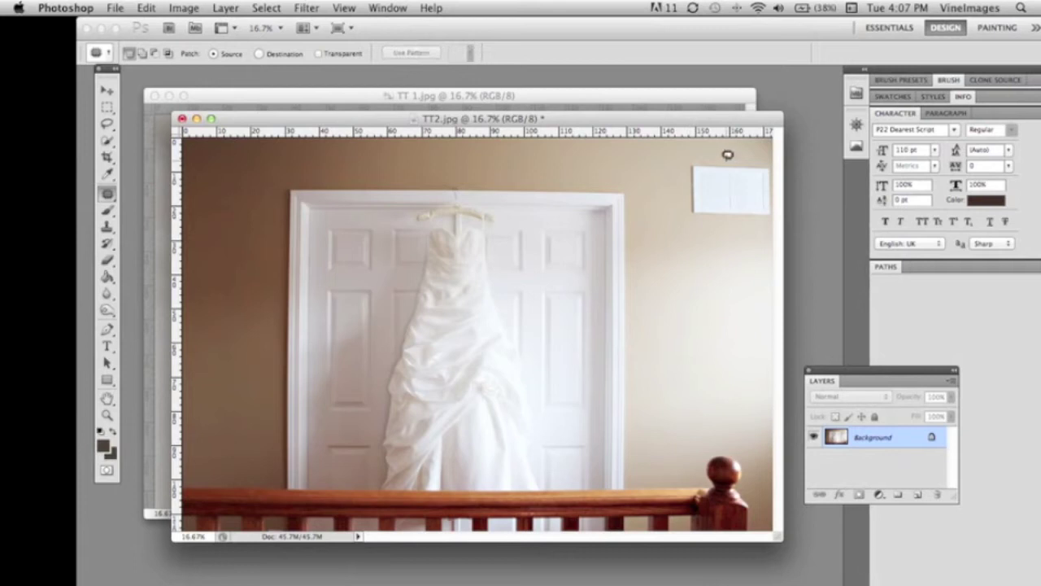
- Patch the white wall plate with blank wall from below it
mouse_move(723, 157)
mouse_down()
mouse_move(686, 160)
mouse_move(683, 205)
mouse_move(697, 220)
mouse_move(767, 221)
mouse_move(782, 189)
mouse_move(777, 153)
mouse_move(738, 149)
mouse_up()
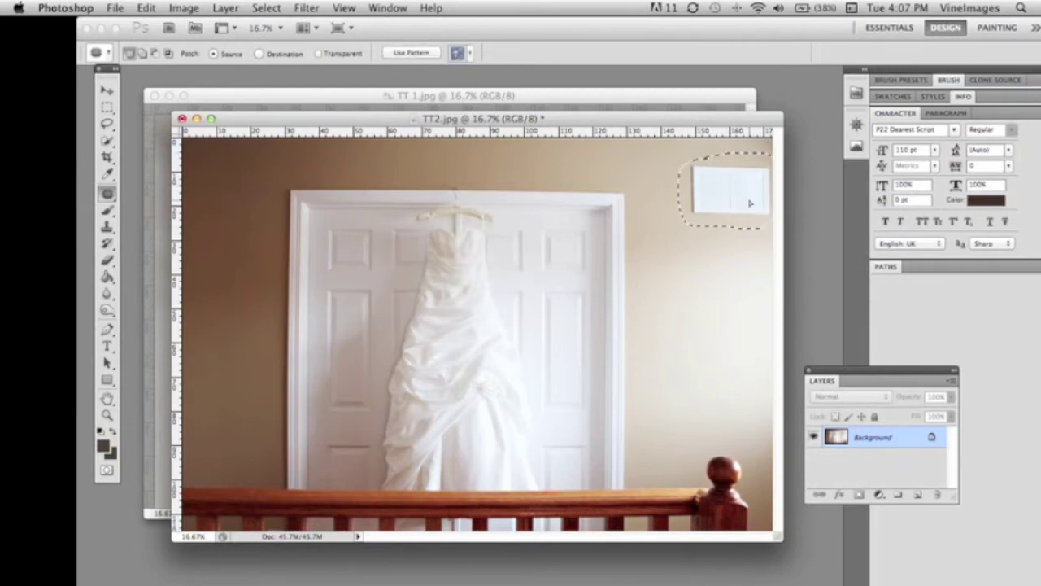
drag(754, 211, 749, 278)
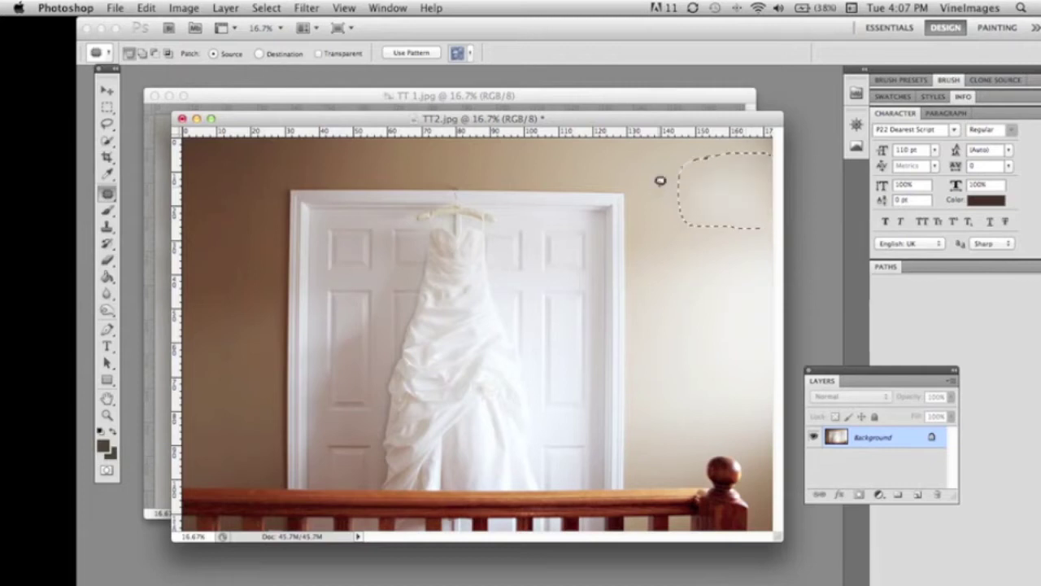
key(super+d)
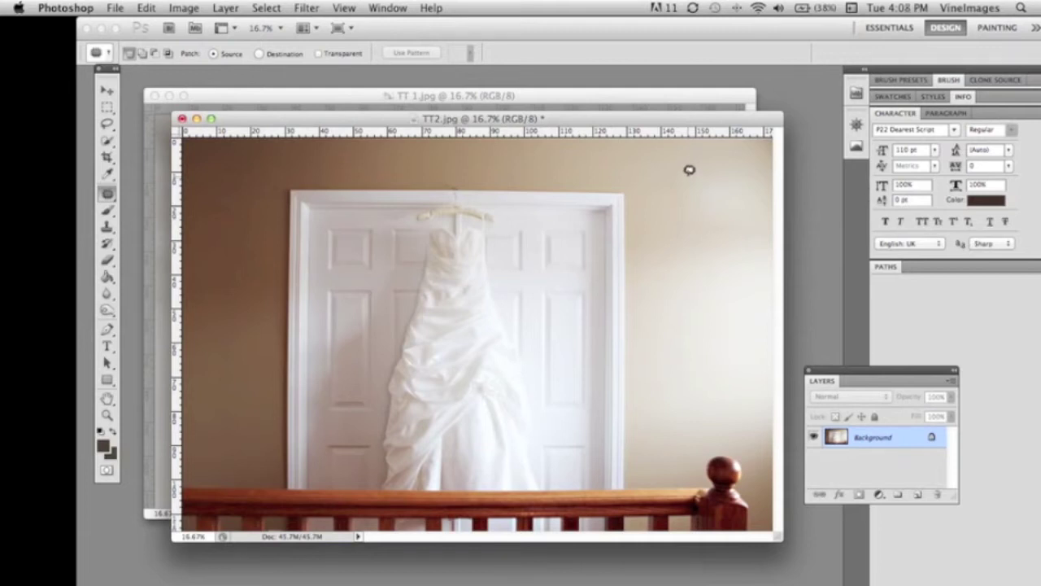
- Patch away the leftover mark and blotchy area on the right wall
mouse_move(674, 182)
mouse_down()
mouse_move(679, 241)
mouse_move(672, 182)
mouse_up()
key(super+d)
mouse_move(747, 212)
mouse_down()
mouse_move(670, 234)
mouse_move(743, 245)
mouse_move(707, 206)
mouse_move(662, 231)
mouse_move(694, 257)
mouse_move(728, 243)
mouse_move(702, 220)
mouse_move(716, 269)
mouse_up()
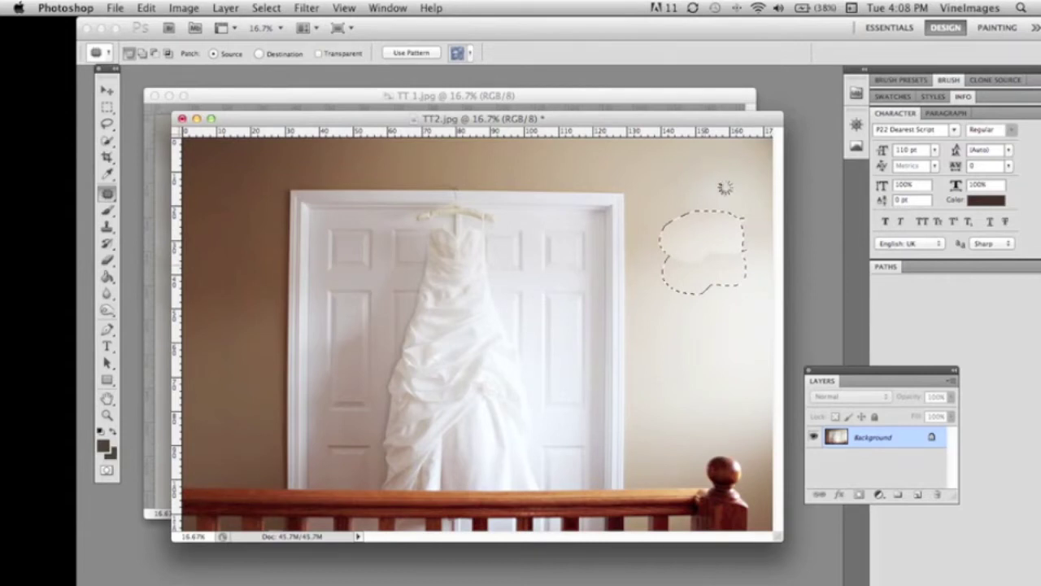
key(super+d)
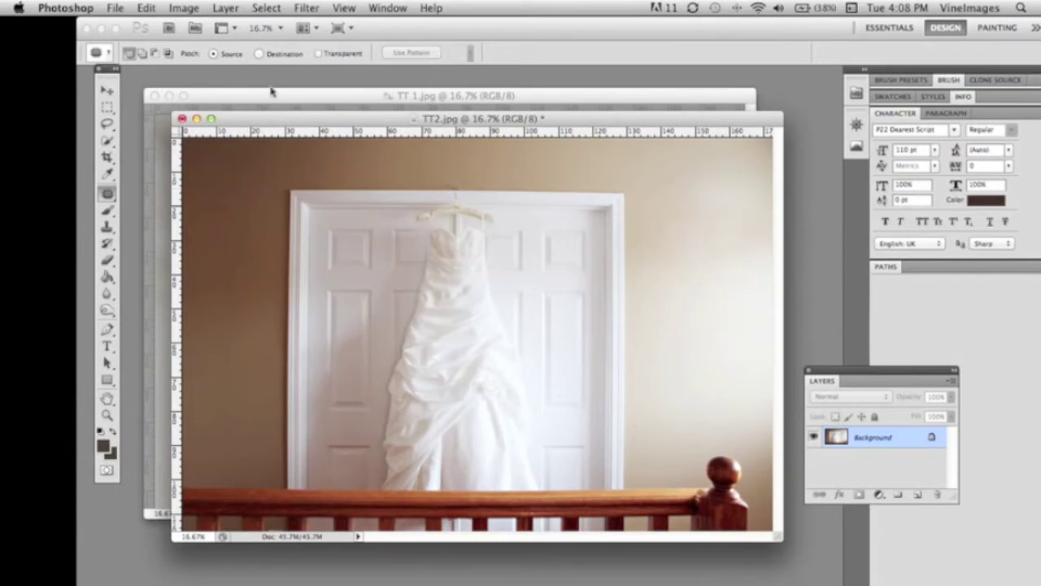
- Lasso the right side of the wall and feather the selection by 100 px
click(108, 124)
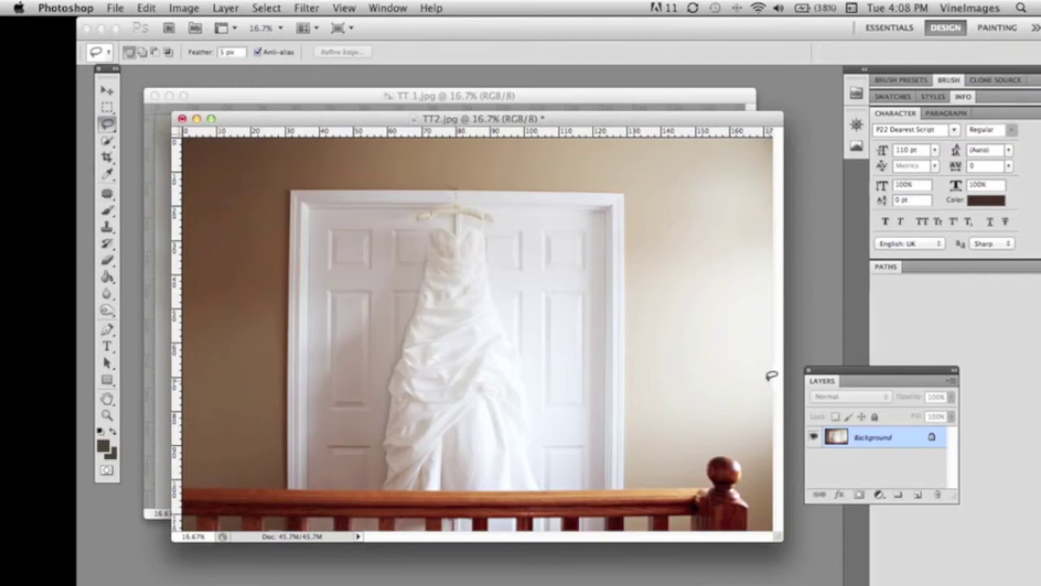
mouse_move(769, 373)
mouse_down()
mouse_move(756, 316)
mouse_move(675, 287)
mouse_move(655, 183)
mouse_move(661, 128)
mouse_up()
drag(783, 124, 818, 263)
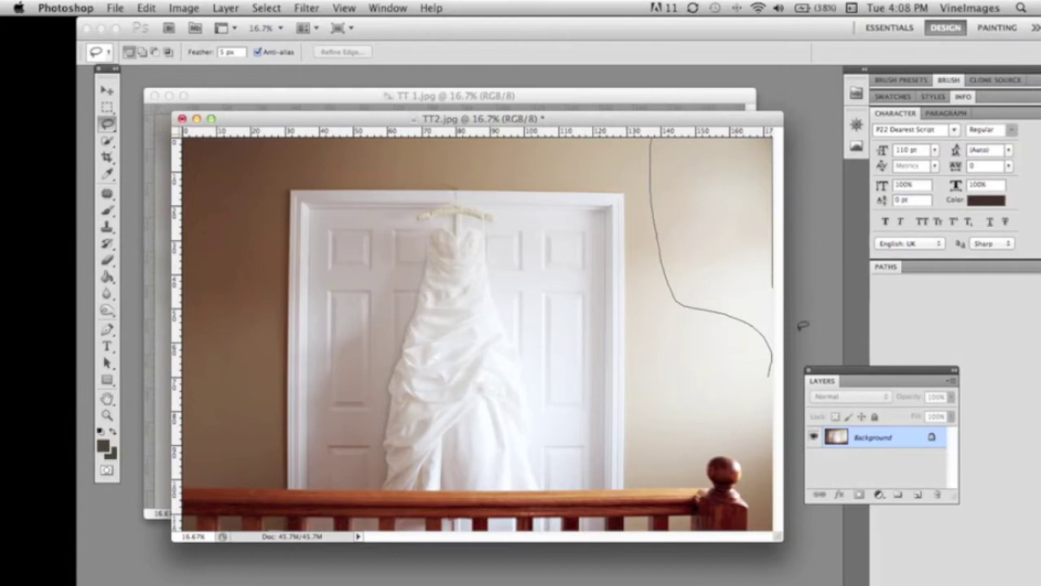
mouse_move(803, 331)
mouse_down()
mouse_move(802, 387)
mouse_move(773, 379)
mouse_up()
right_click(695, 203)
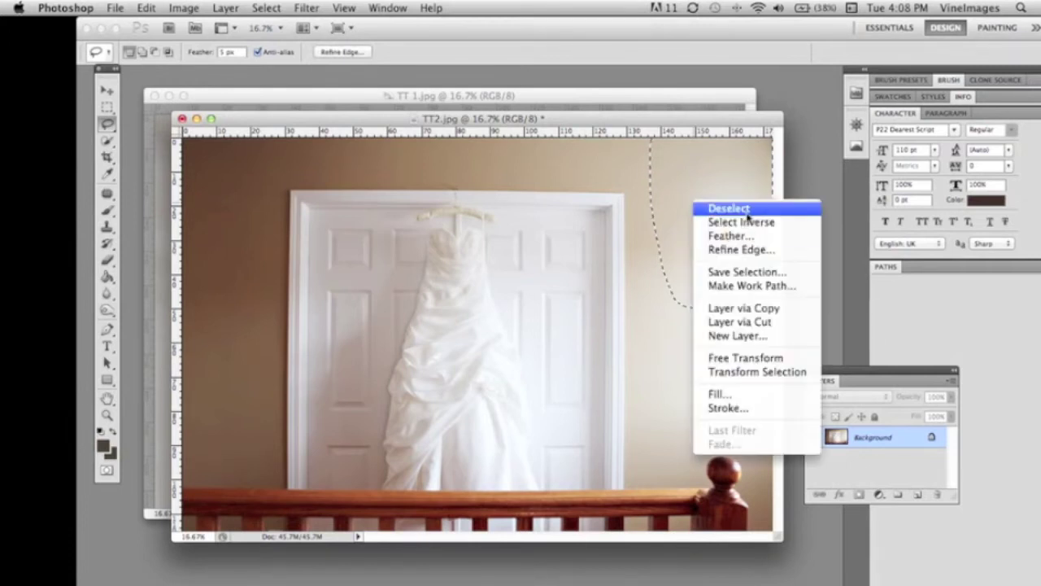
click(743, 236)
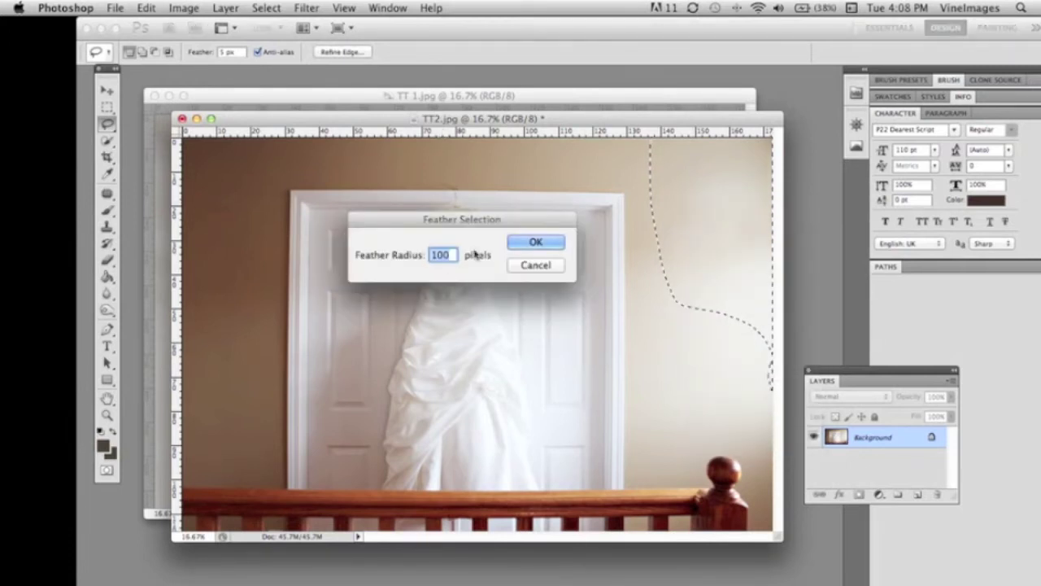
click(537, 240)
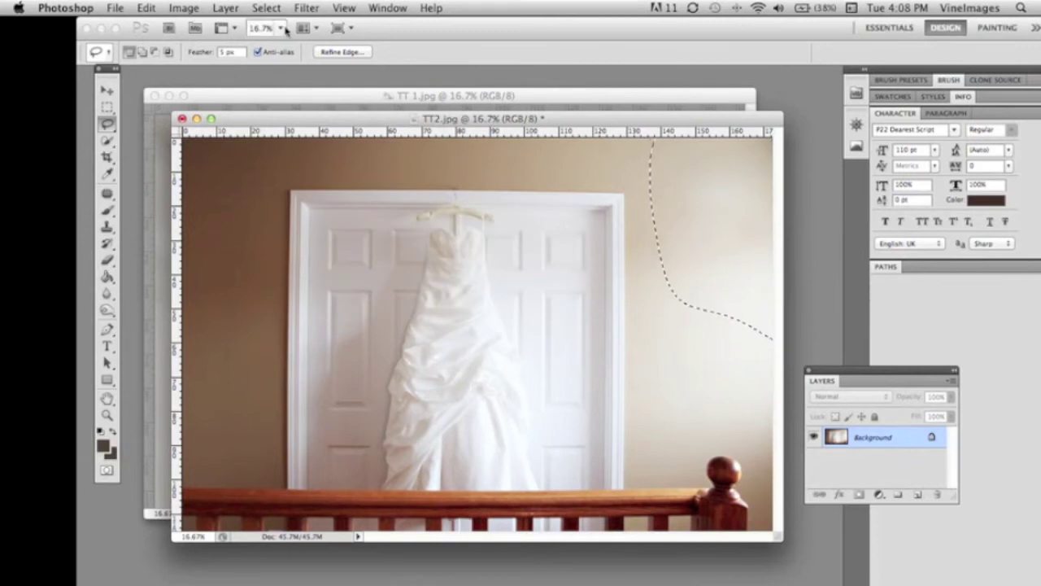
- Apply a Gaussian Blur with radius 20.2 px to the feathered wall selection
click(306, 8)
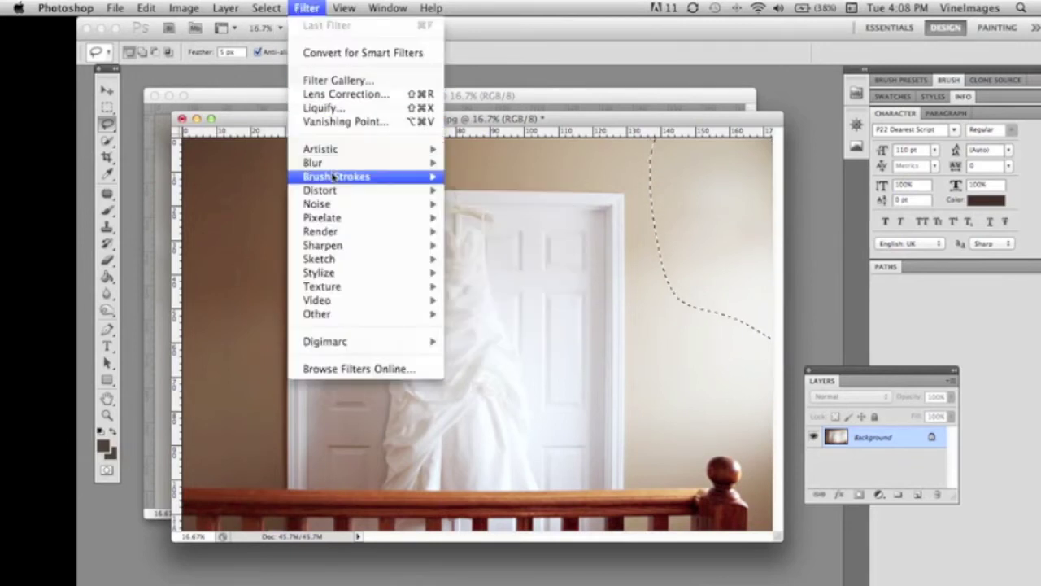
mouse_move(340, 164)
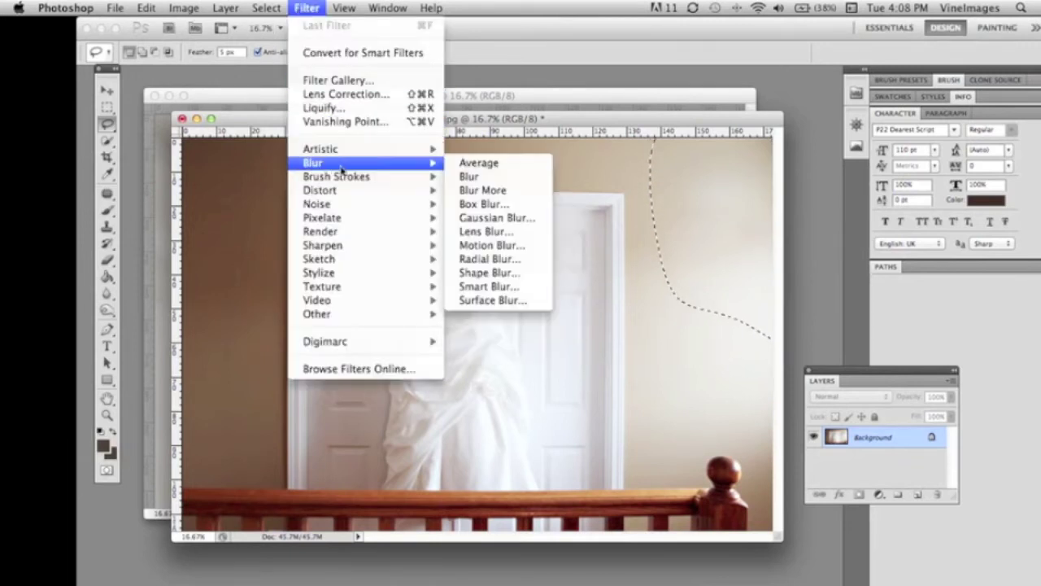
click(513, 218)
drag(402, 355, 418, 358)
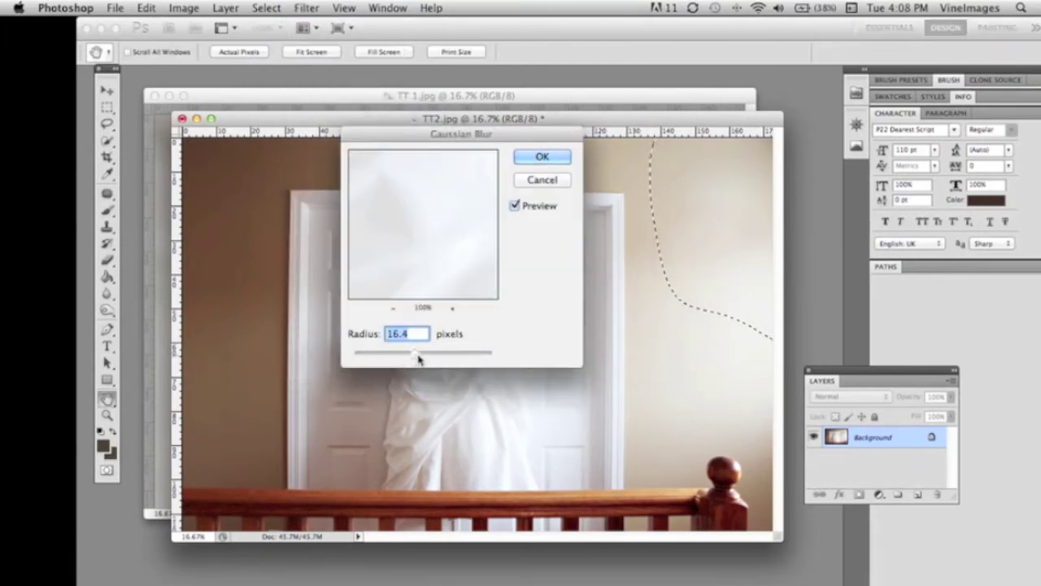
click(542, 157)
click(264, 8)
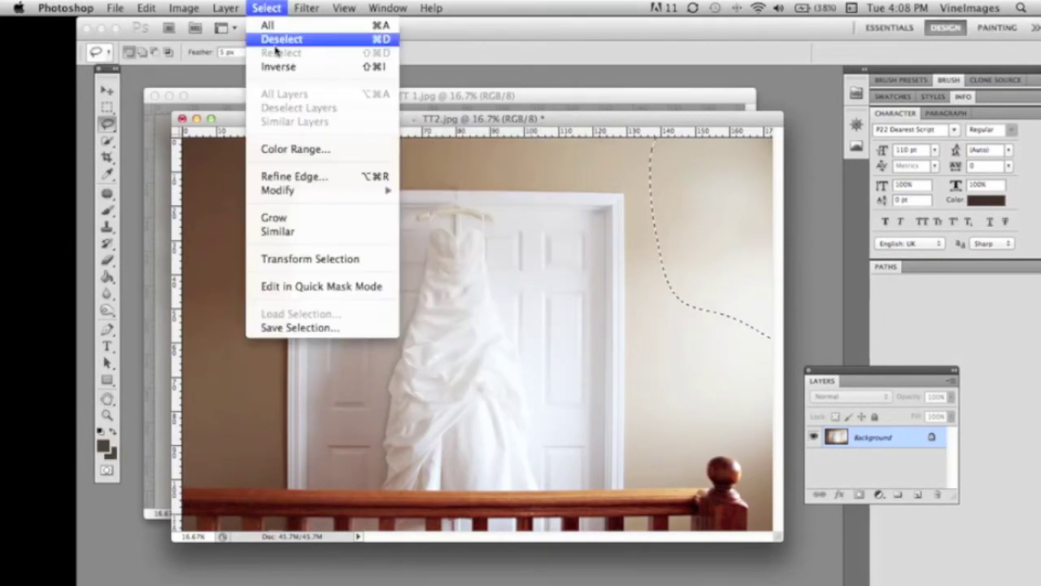
- Deselect, dock the Layers panel, and close TT2.jpg without saving, leaving TT 1.jpg open
click(276, 42)
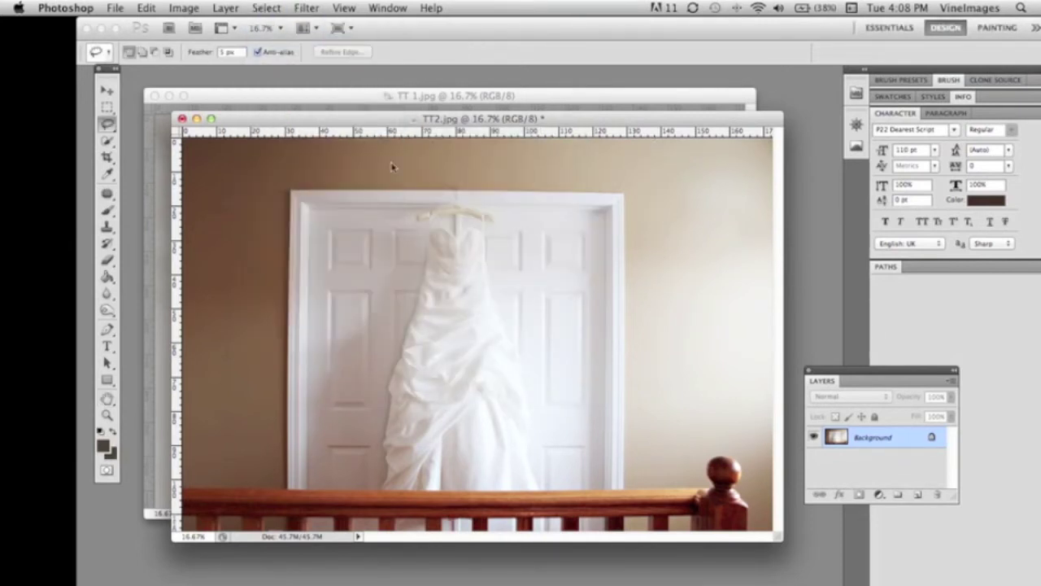
drag(886, 376, 928, 276)
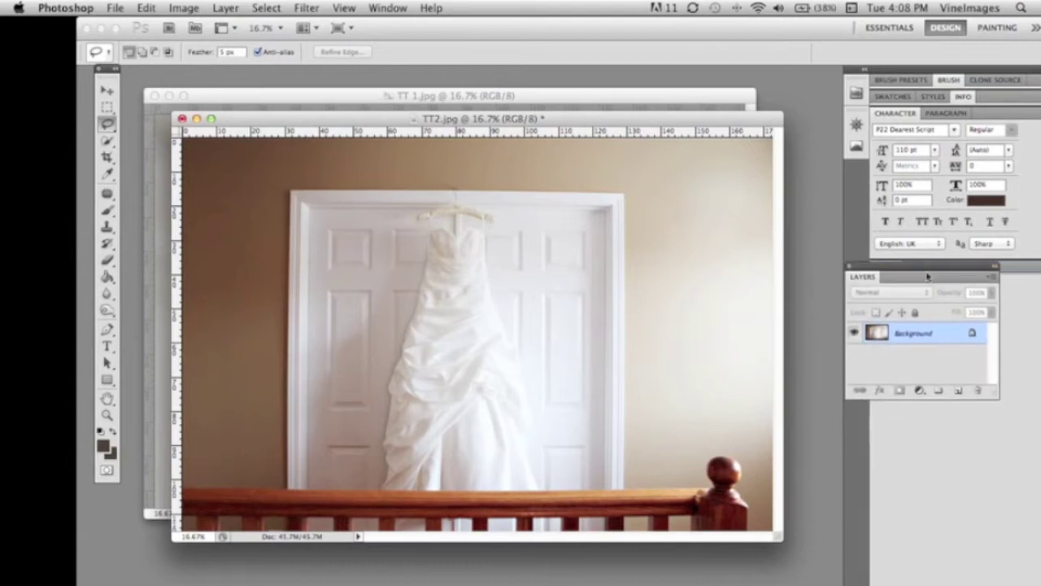
click(182, 118)
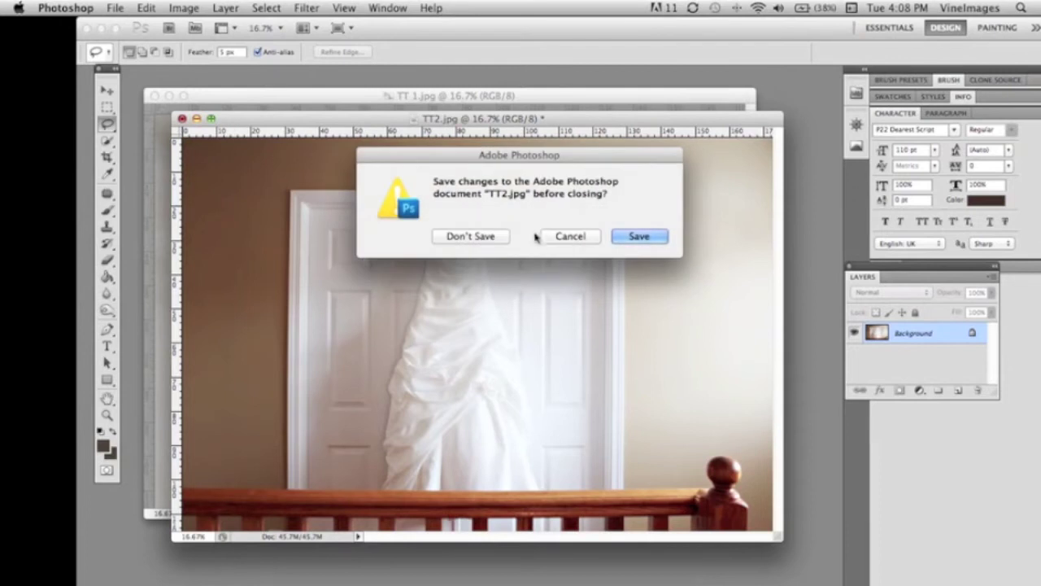
click(480, 236)
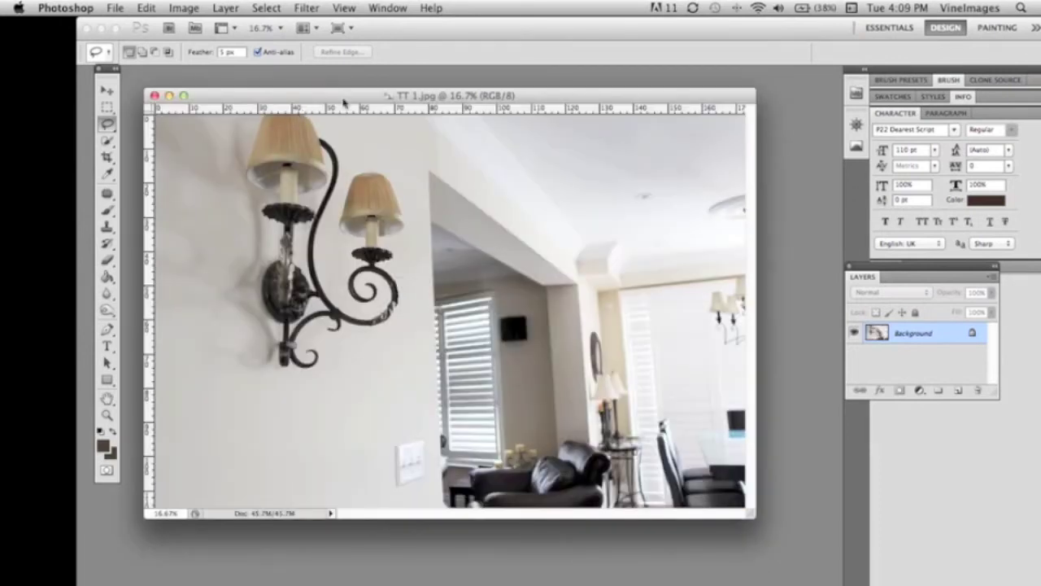
drag(346, 100, 371, 84)
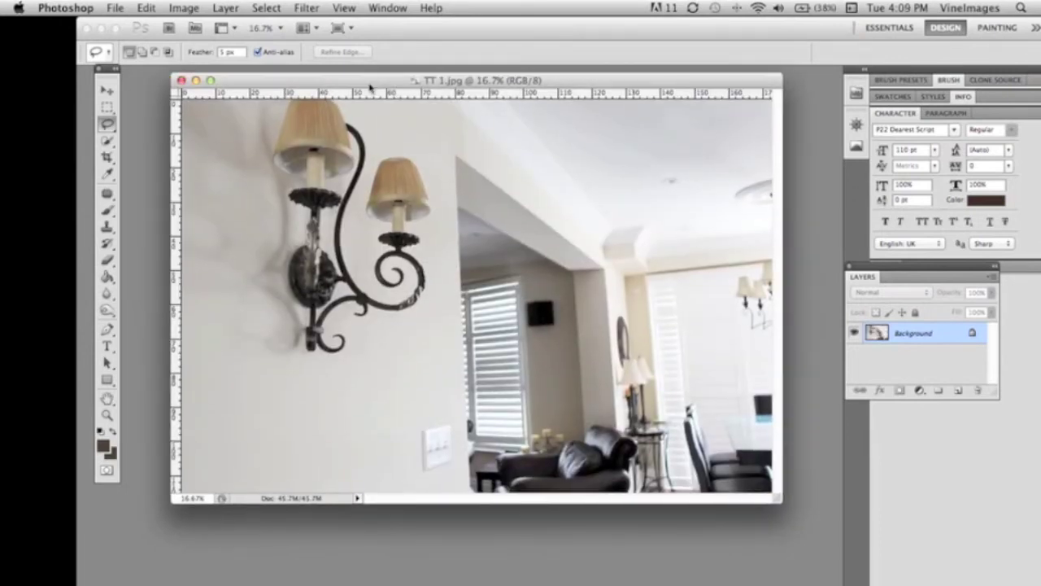
- Patch out two pot lights on the ceiling of TT 1.jpg
click(109, 195)
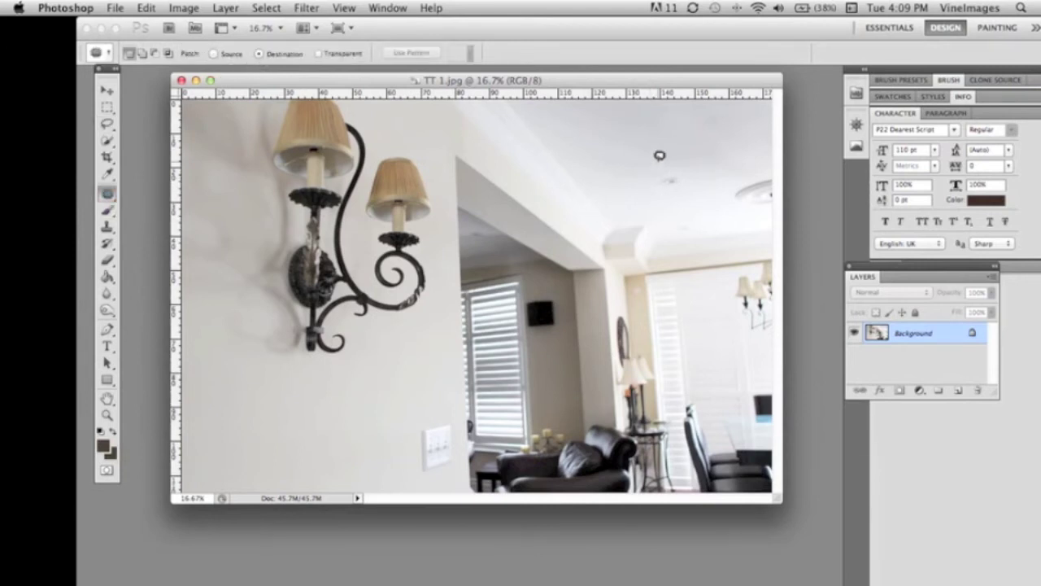
mouse_move(643, 162)
mouse_down()
mouse_move(678, 159)
mouse_move(668, 150)
mouse_move(674, 181)
mouse_up()
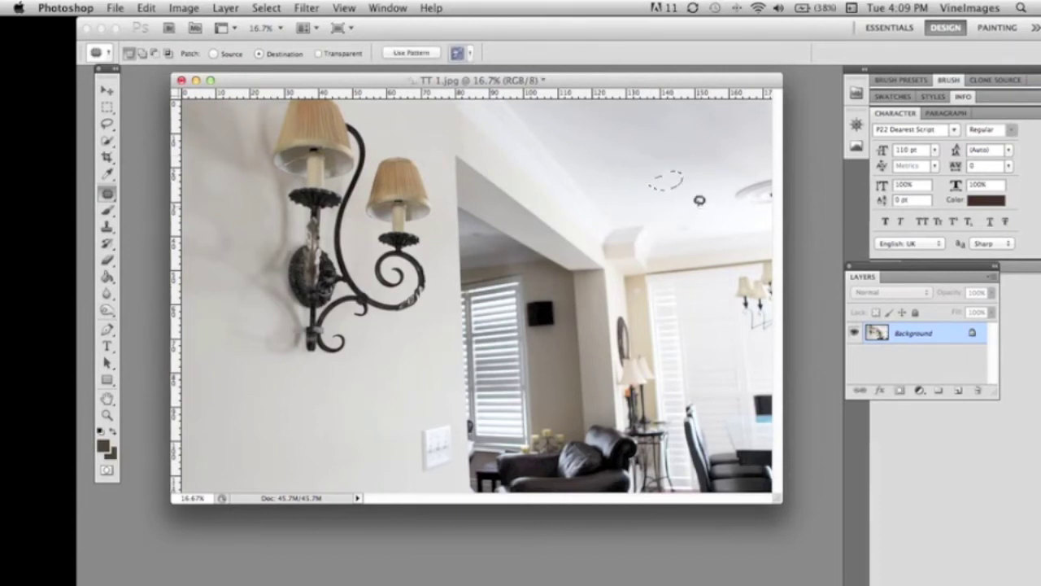
key(super+d)
mouse_move(681, 206)
mouse_down()
mouse_move(688, 198)
mouse_move(681, 230)
mouse_up()
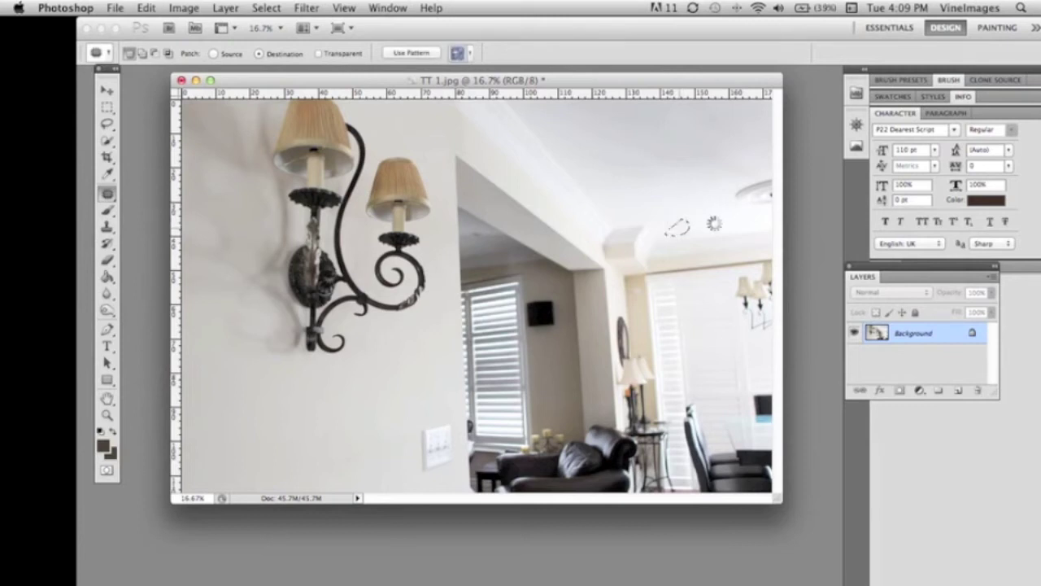
key(super+d)
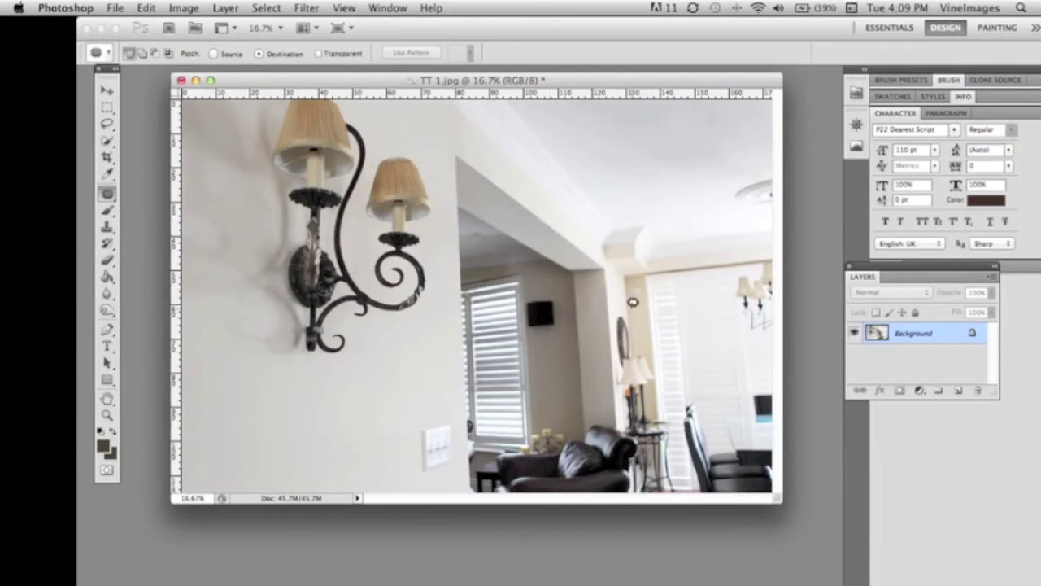
- Zoom to 50% on the hallway and window area and outline the white wall spot
key(super+equal)
key(super+equal)
key(super+equal)
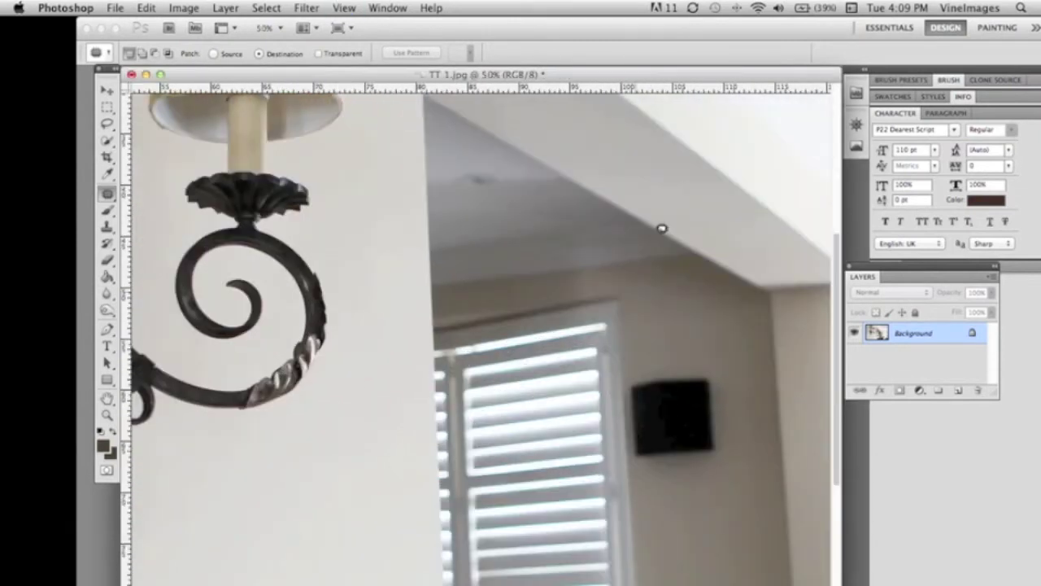
drag(674, 298, 257, 173)
mouse_move(541, 196)
mouse_down()
mouse_move(554, 225)
mouse_move(568, 201)
mouse_move(562, 189)
mouse_move(539, 196)
mouse_move(553, 264)
mouse_move(539, 179)
mouse_up()
- Finish the white spot, then patch the black speaker box beside the shutters with wall below
key(ctrl+d)
drag(368, 264, 553, 212)
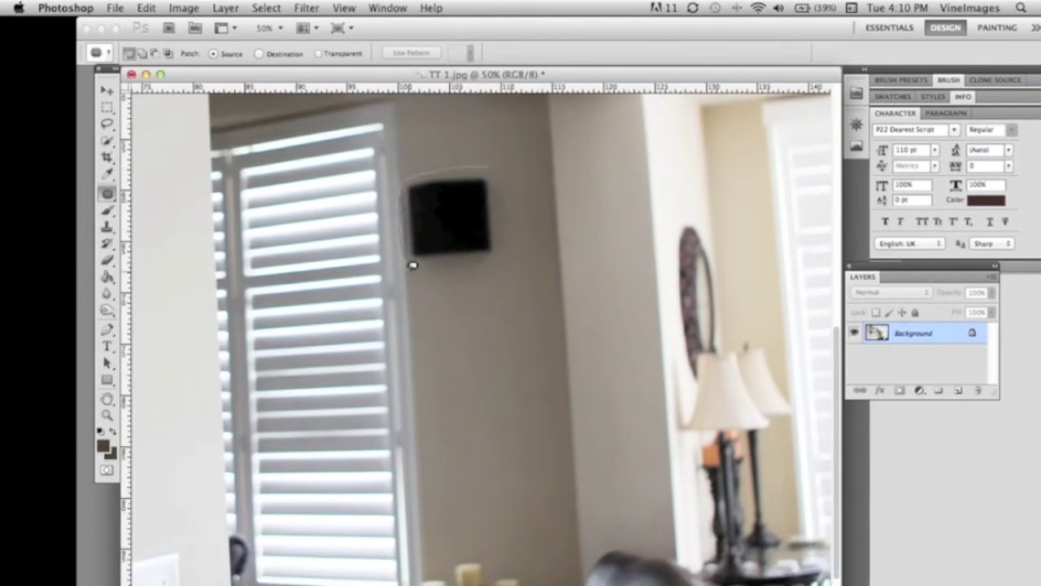
mouse_move(445, 286)
mouse_down()
mouse_move(515, 251)
mouse_move(502, 172)
mouse_move(471, 248)
mouse_move(469, 329)
mouse_up()
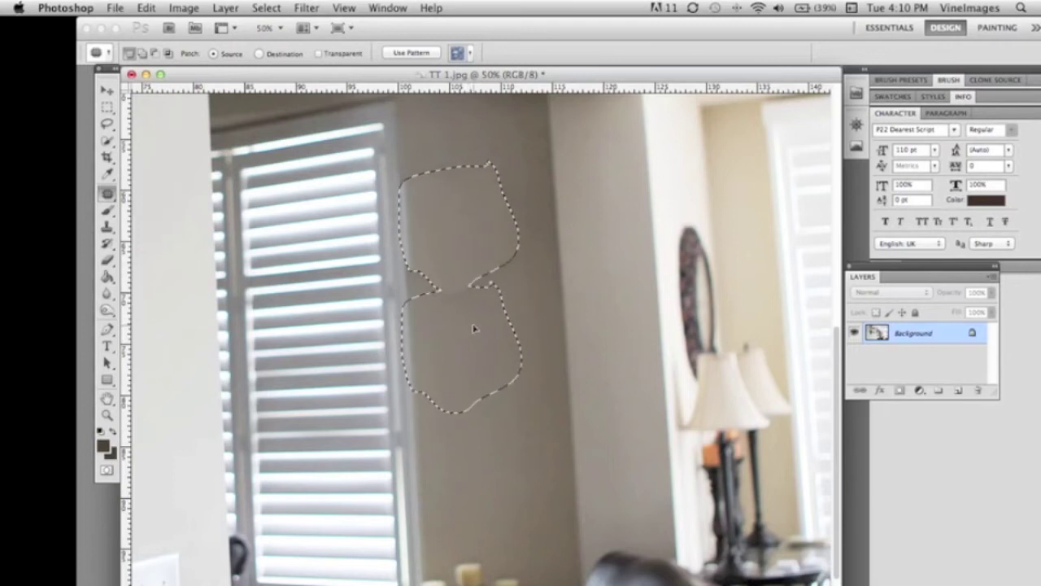
drag(474, 328, 480, 329)
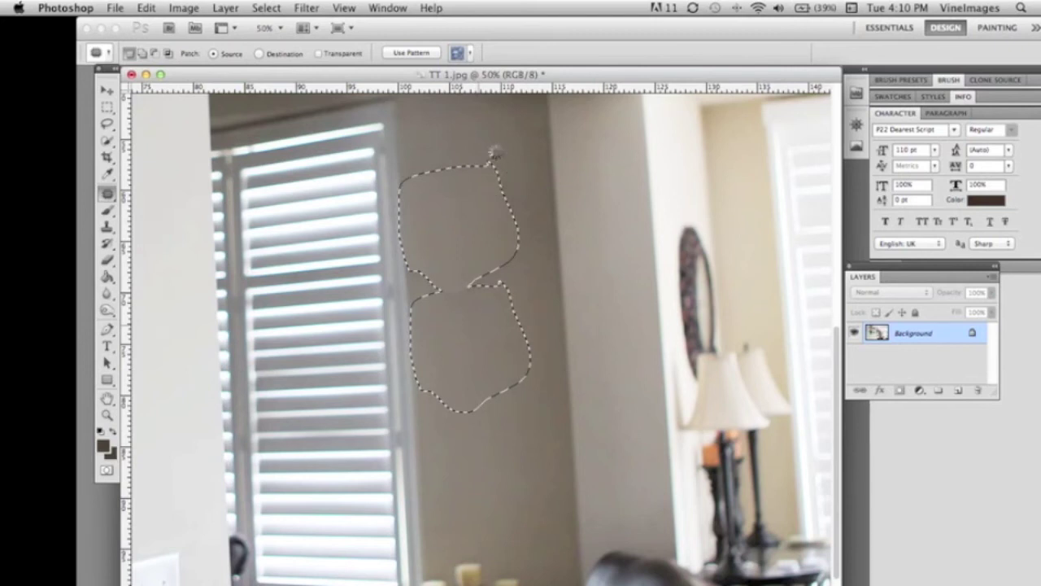
key(super+d)
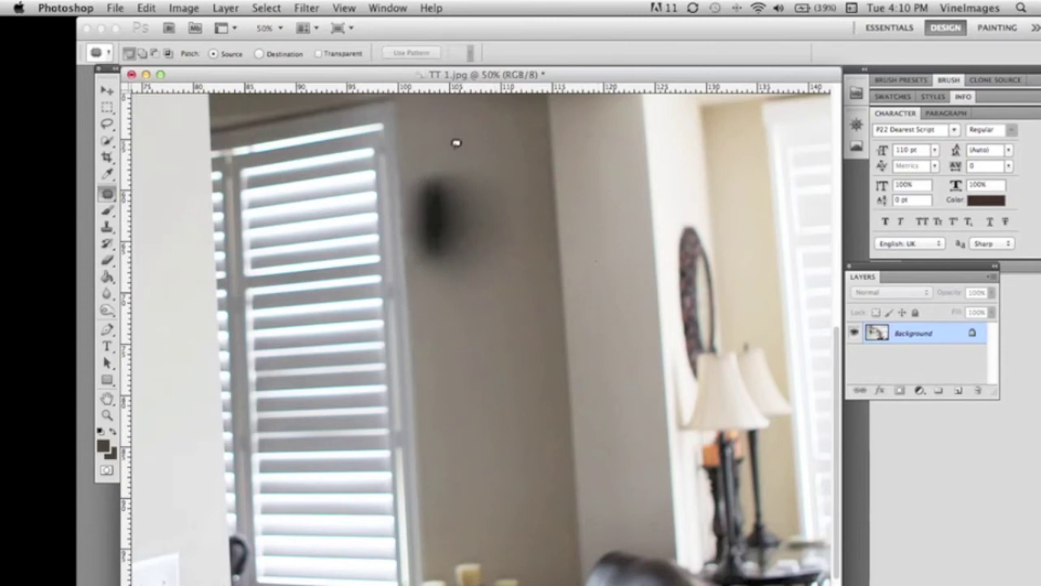
- Lasso clean wall below the smudge and feather the selection by 10 px
click(106, 125)
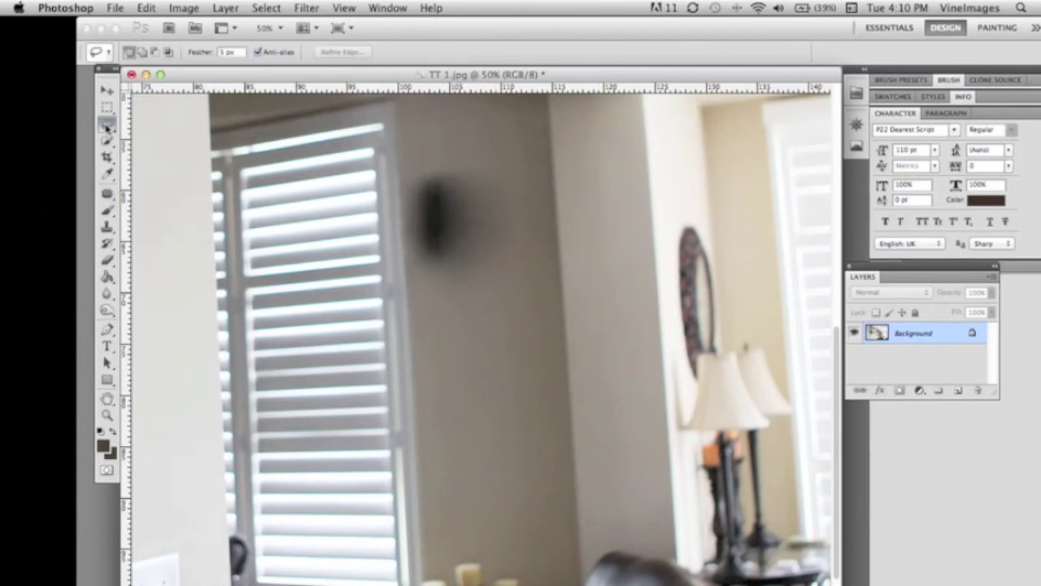
drag(522, 308, 460, 308)
mouse_move(406, 329)
mouse_down()
mouse_move(403, 424)
mouse_move(419, 457)
mouse_up()
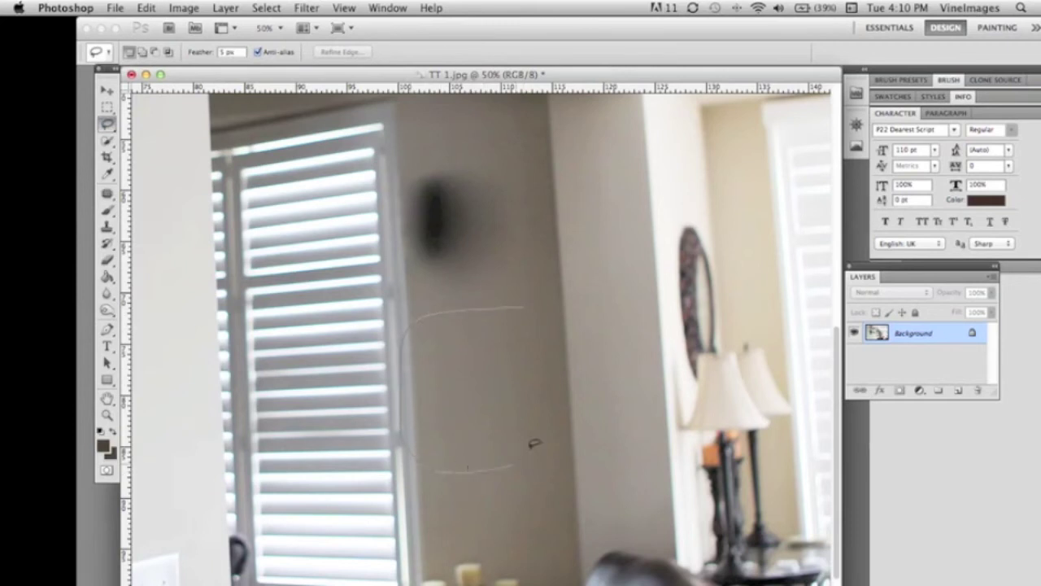
drag(537, 311, 529, 309)
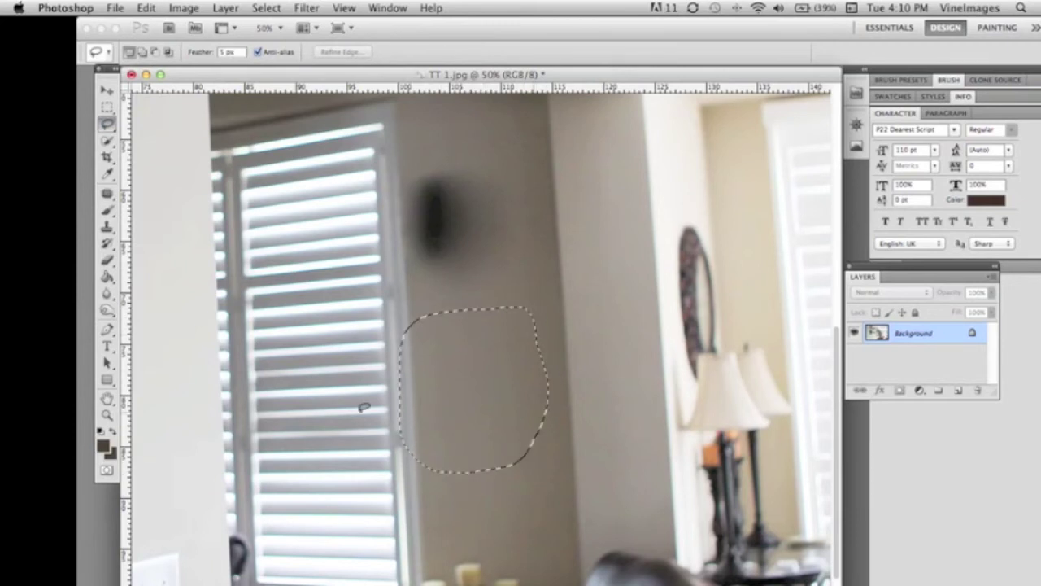
right_click(487, 377)
click(528, 420)
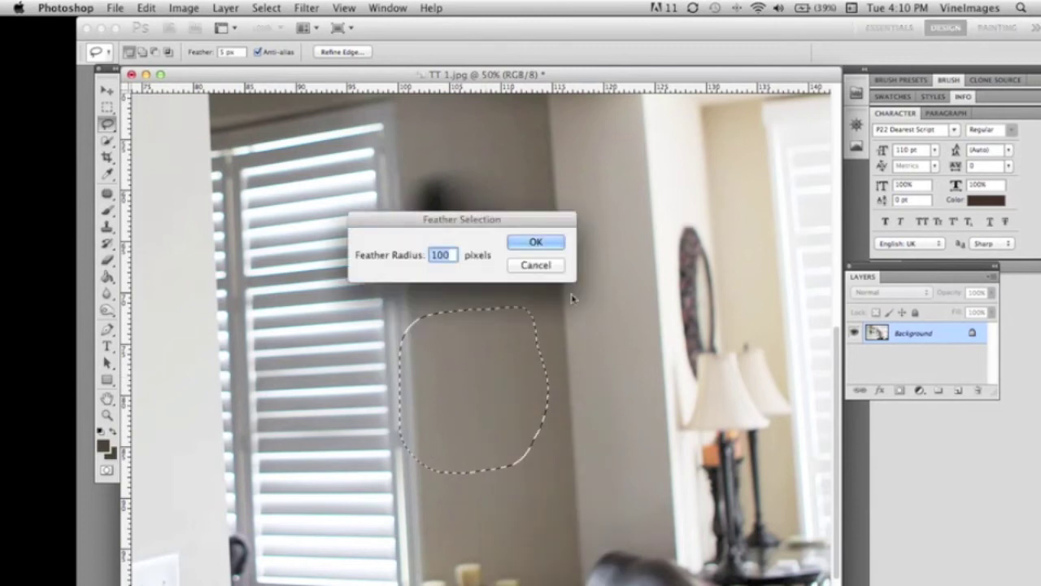
key(BackSpace)
text(10)
click(534, 243)
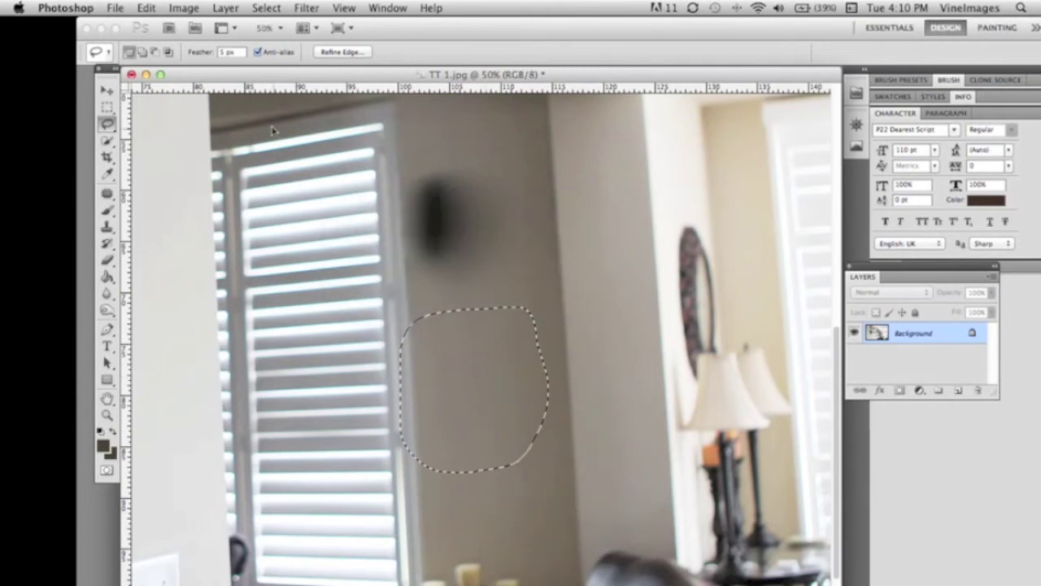
- Copy the feathered wall area and paste it as Layer 1
click(147, 8)
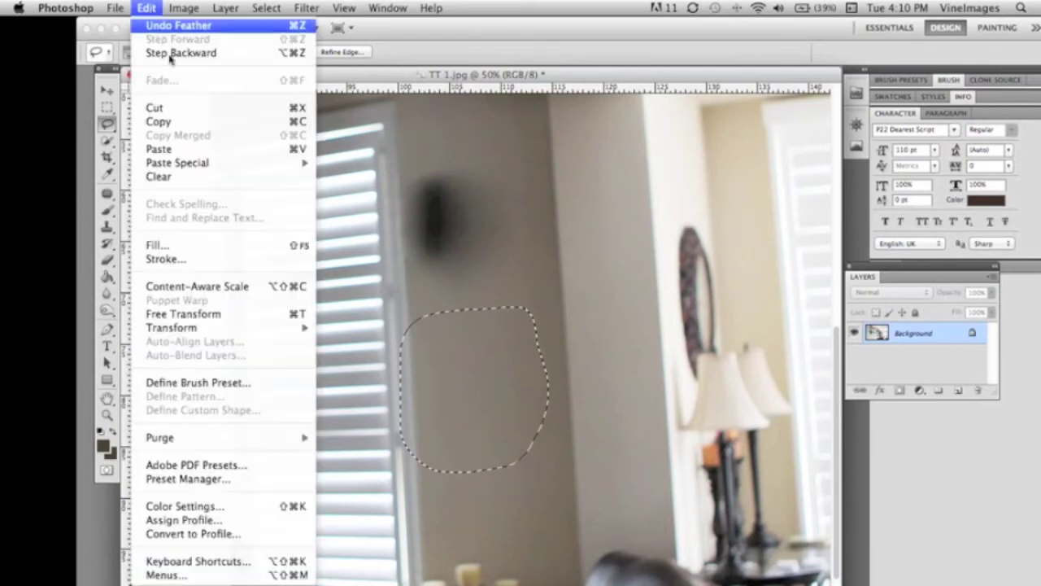
click(179, 124)
click(148, 10)
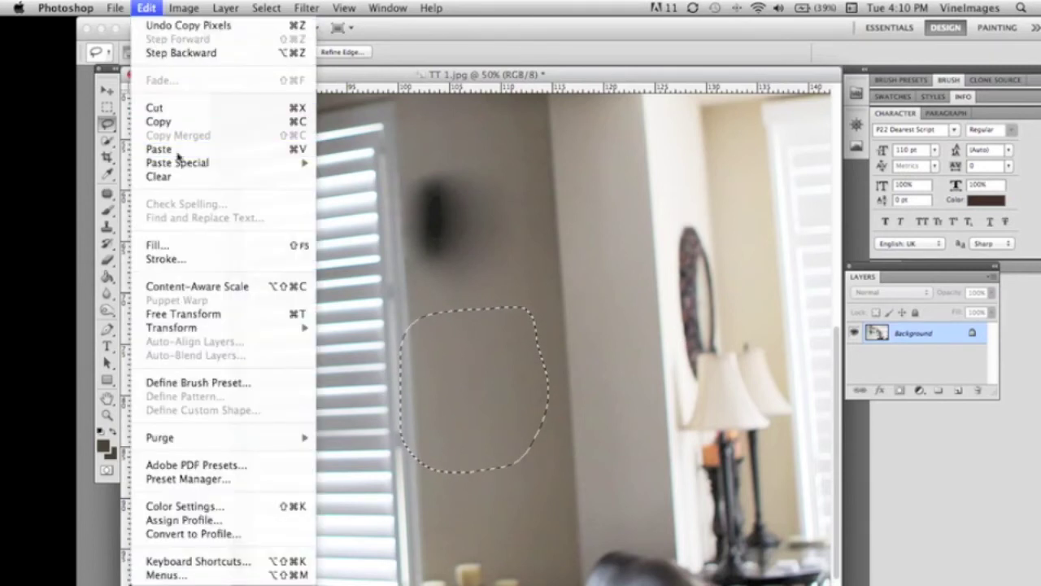
click(159, 149)
- Move the Layer 1 wall patch up over the smudge
key(v)
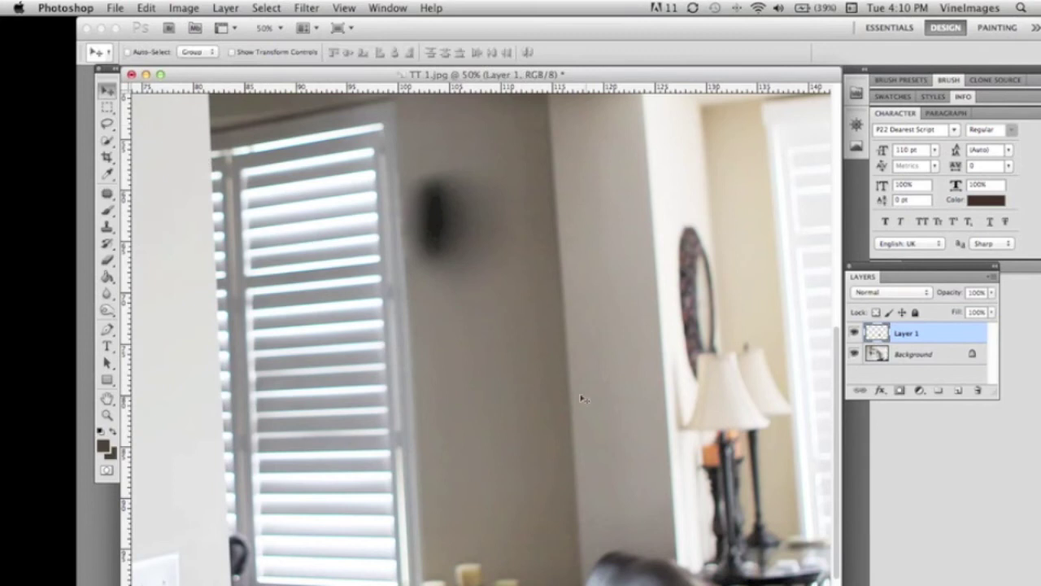
drag(486, 393, 471, 233)
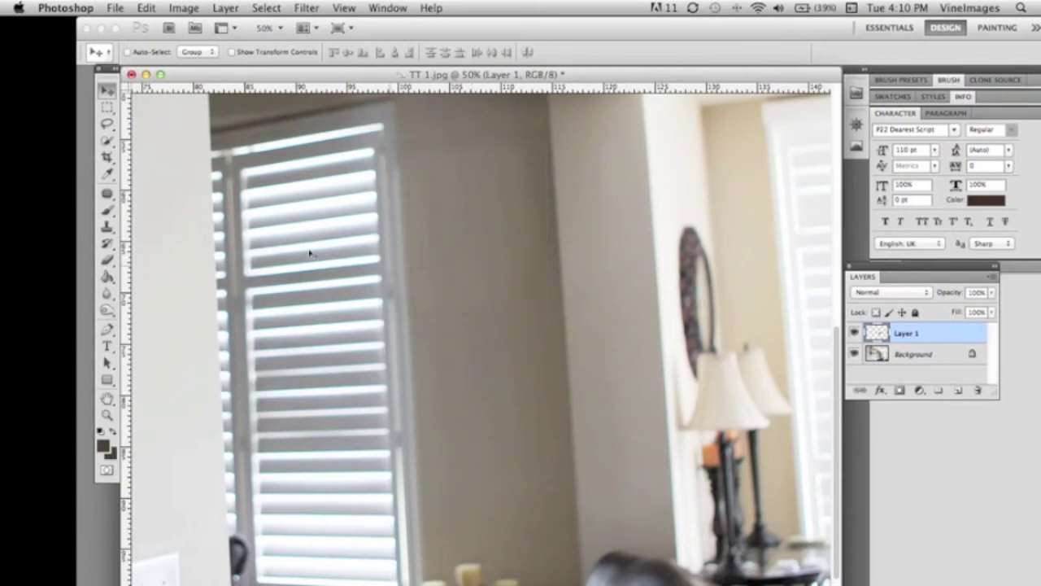
click(109, 107)
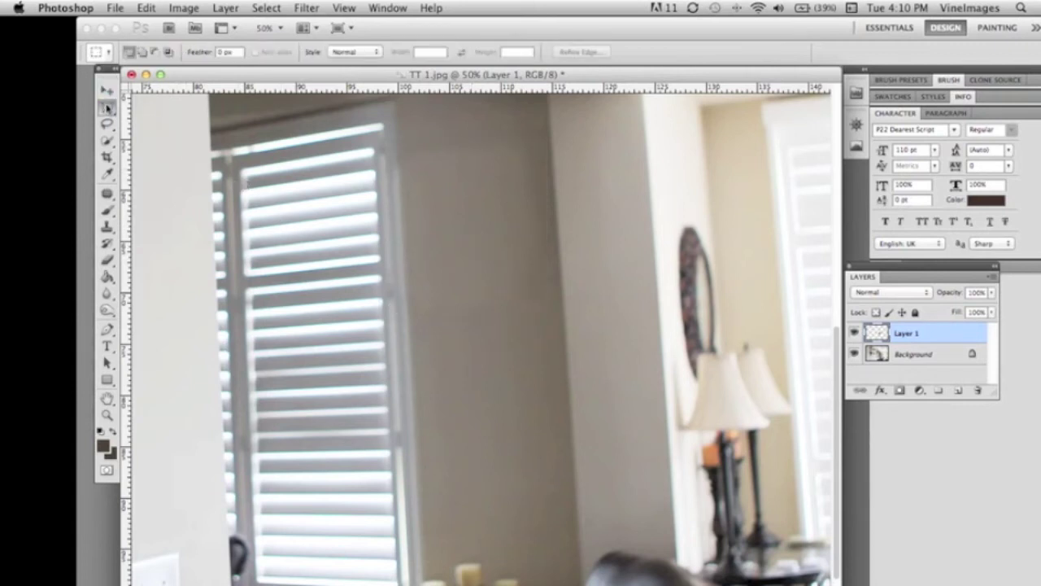
click(109, 93)
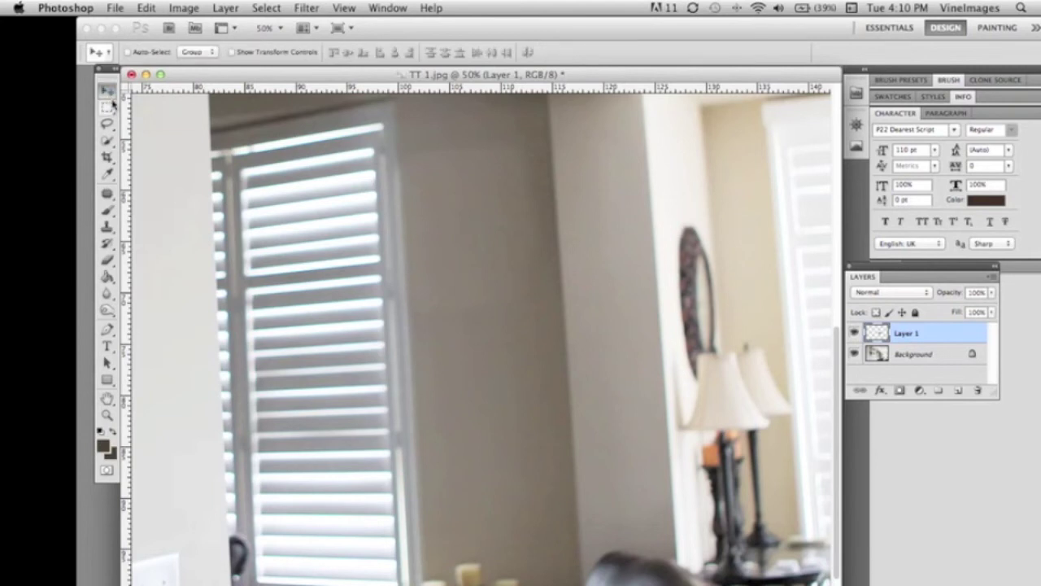
- Darken the patch's midtones slightly with a Curves midpoint adjustment
click(186, 9)
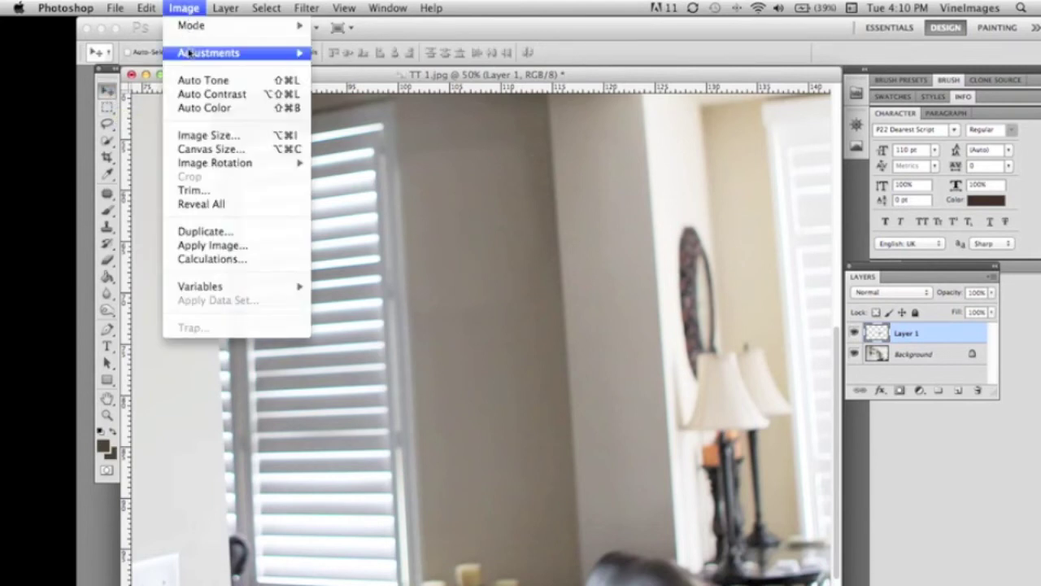
mouse_move(189, 53)
click(371, 82)
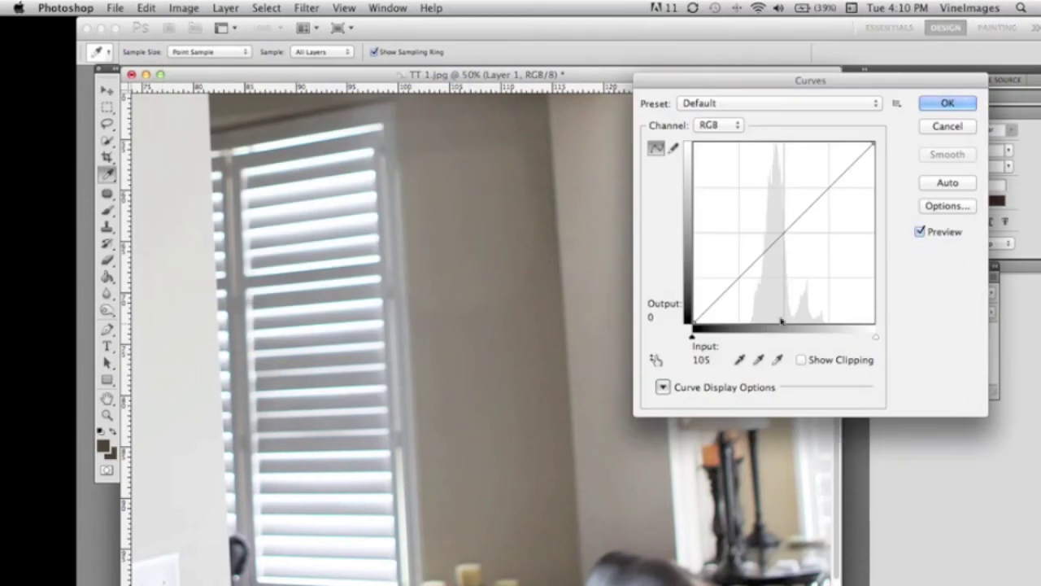
click(788, 233)
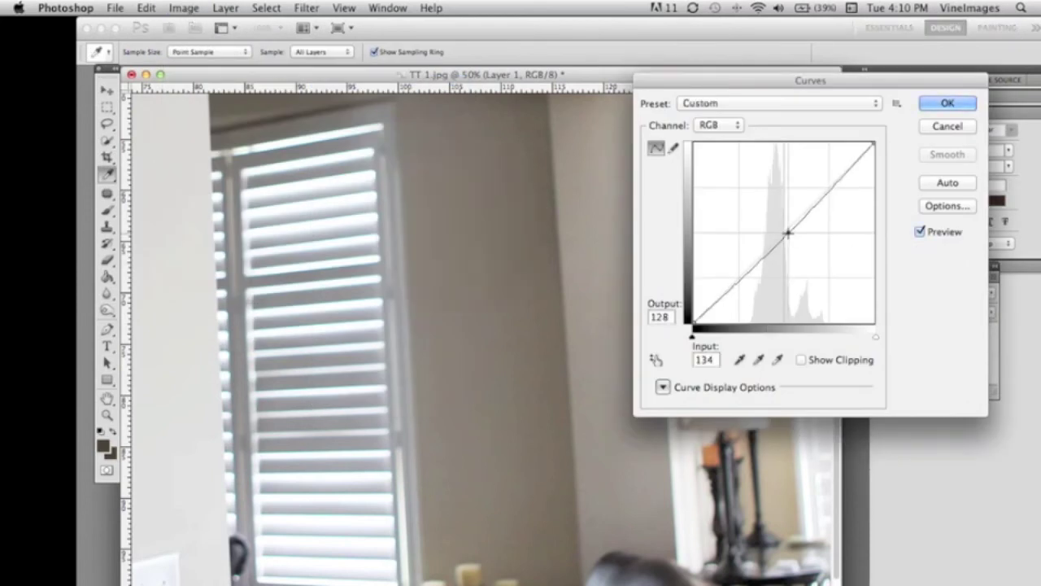
drag(788, 233, 786, 233)
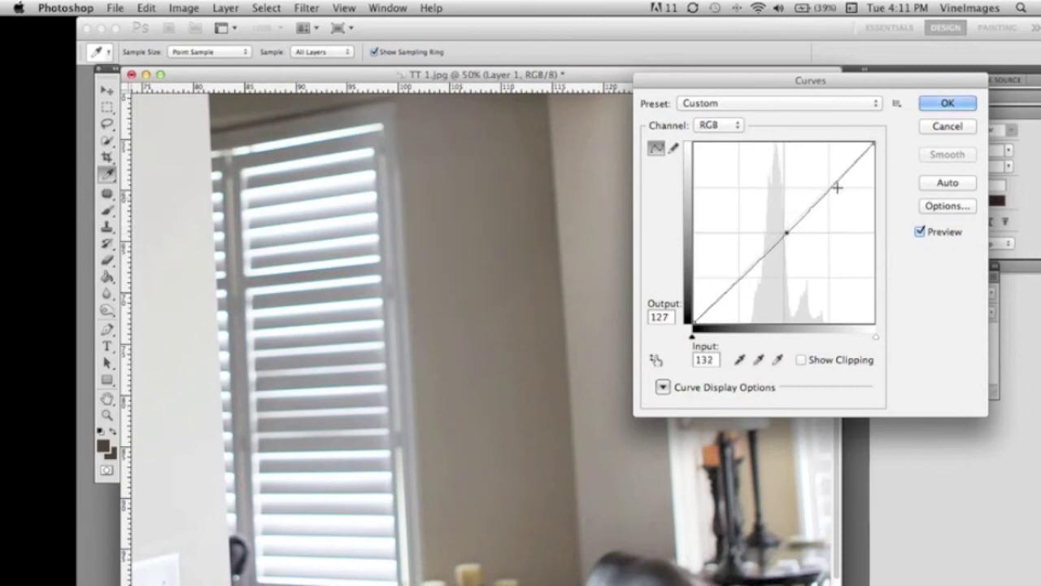
click(946, 103)
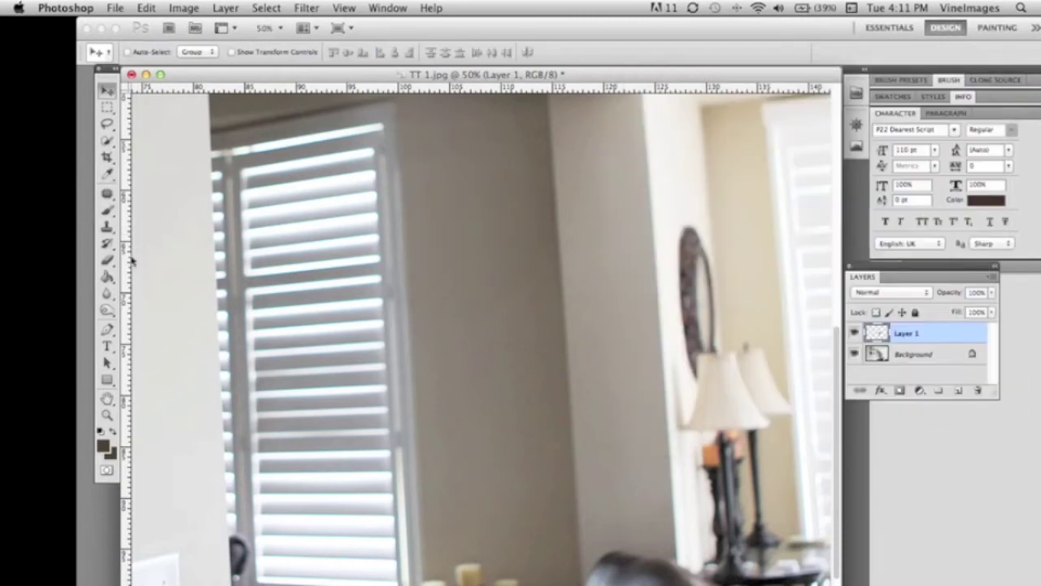
- Set the Eraser to a soft 168 px brush and zoom out to show the whole photo
click(107, 259)
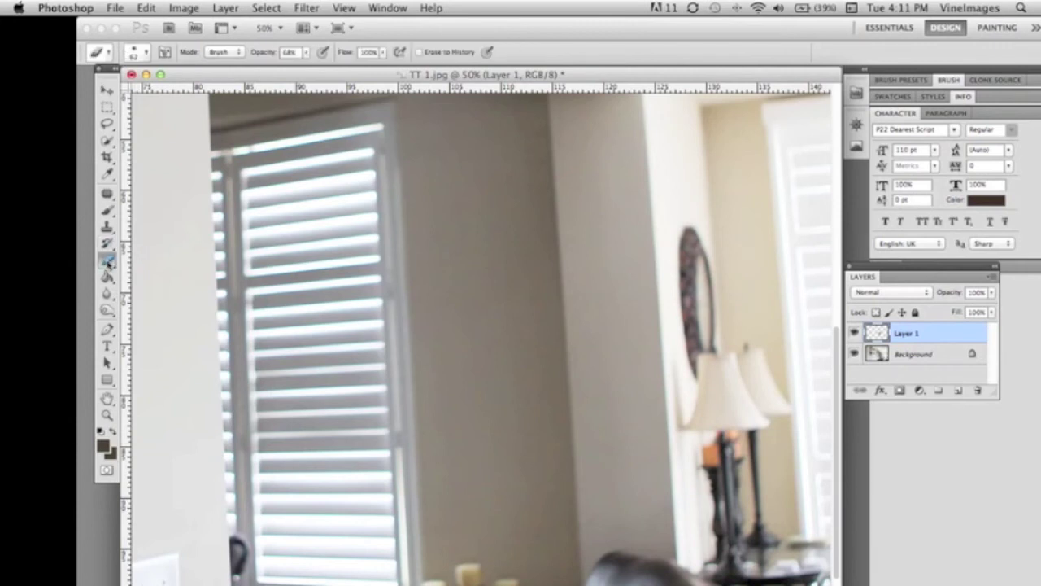
click(148, 54)
mouse_move(140, 93)
mouse_down()
mouse_move(423, 287)
mouse_move(190, 95)
mouse_up()
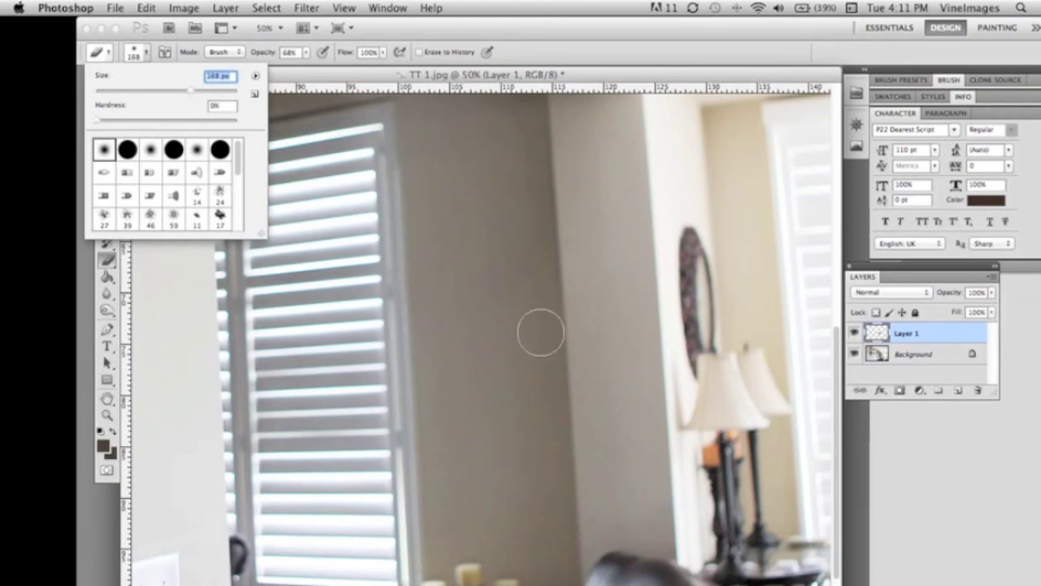
key(Return)
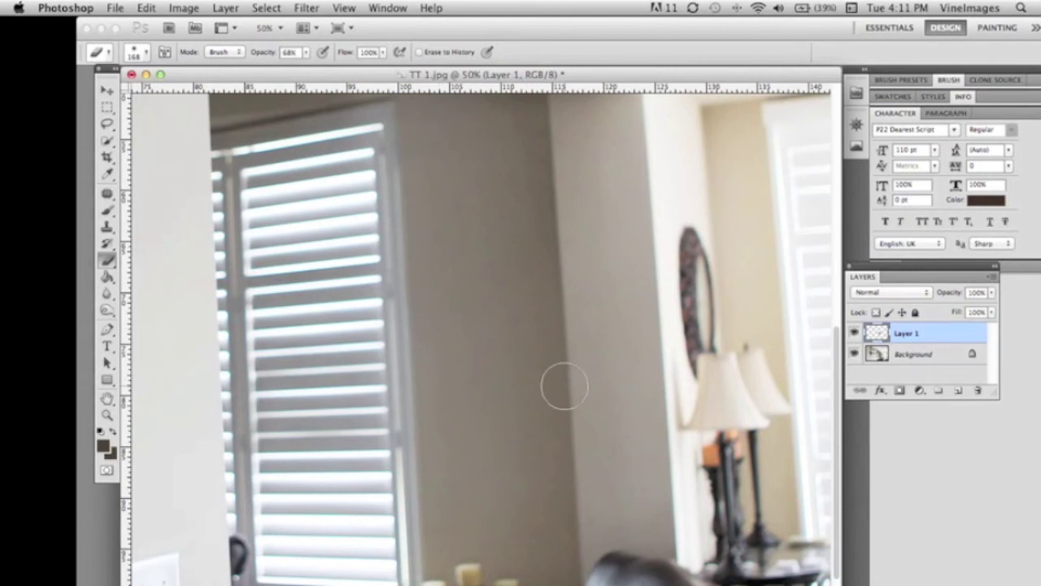
key(super+minus)
key(super+minus)
key(super+minus)
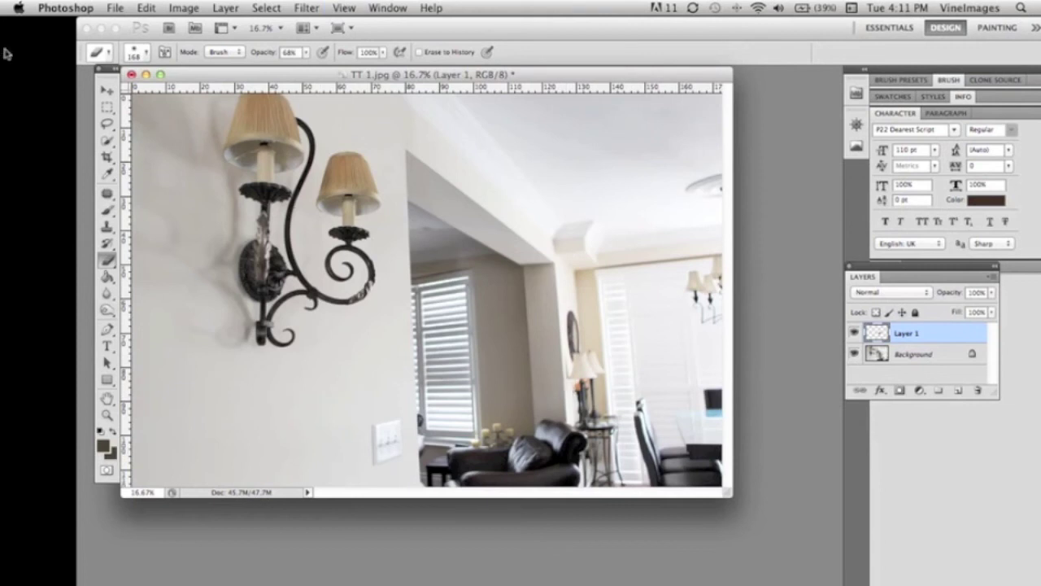
- Patch the light switch beside the doorway with clean wall from above
click(107, 193)
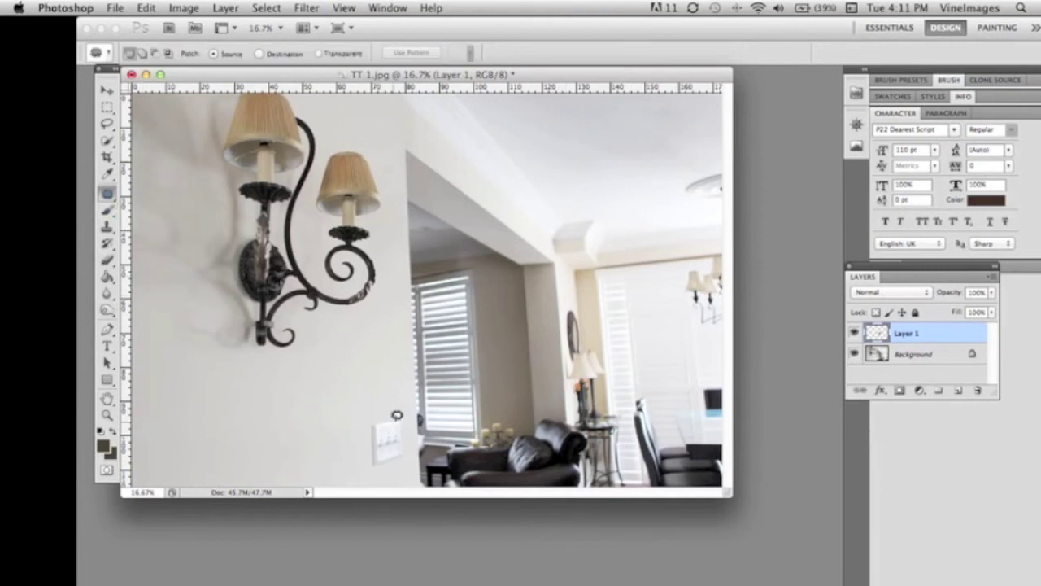
mouse_move(394, 404)
mouse_down()
mouse_move(367, 421)
mouse_move(372, 473)
mouse_move(415, 447)
mouse_move(418, 424)
mouse_move(395, 407)
mouse_up()
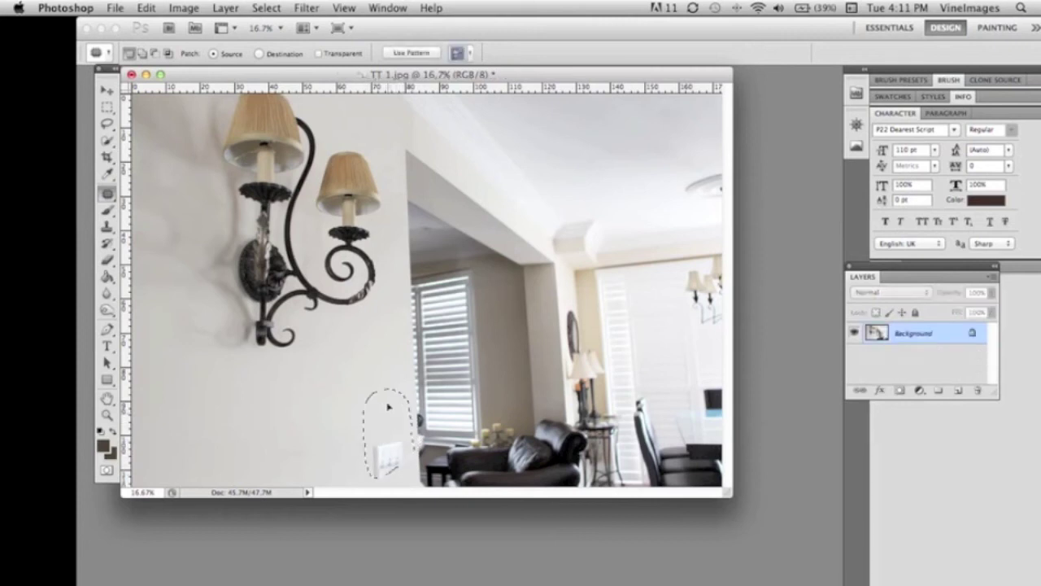
drag(390, 416, 387, 372)
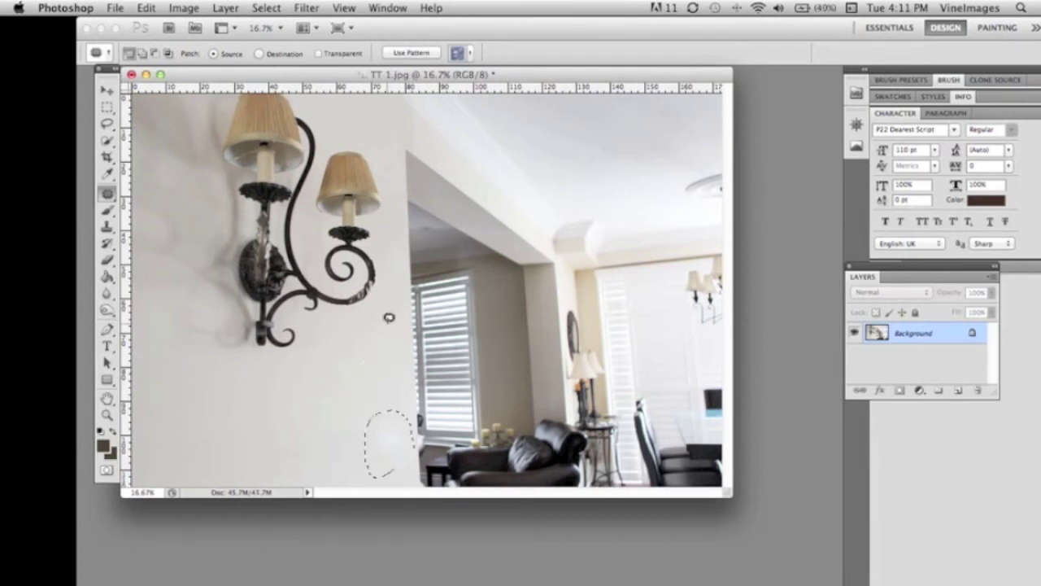
- Patch away the remaining marks where the switch was and deselect
click(387, 329)
mouse_move(384, 422)
mouse_down()
mouse_move(355, 434)
mouse_move(391, 450)
mouse_move(409, 430)
mouse_move(380, 402)
mouse_move(379, 426)
mouse_move(320, 421)
mouse_up()
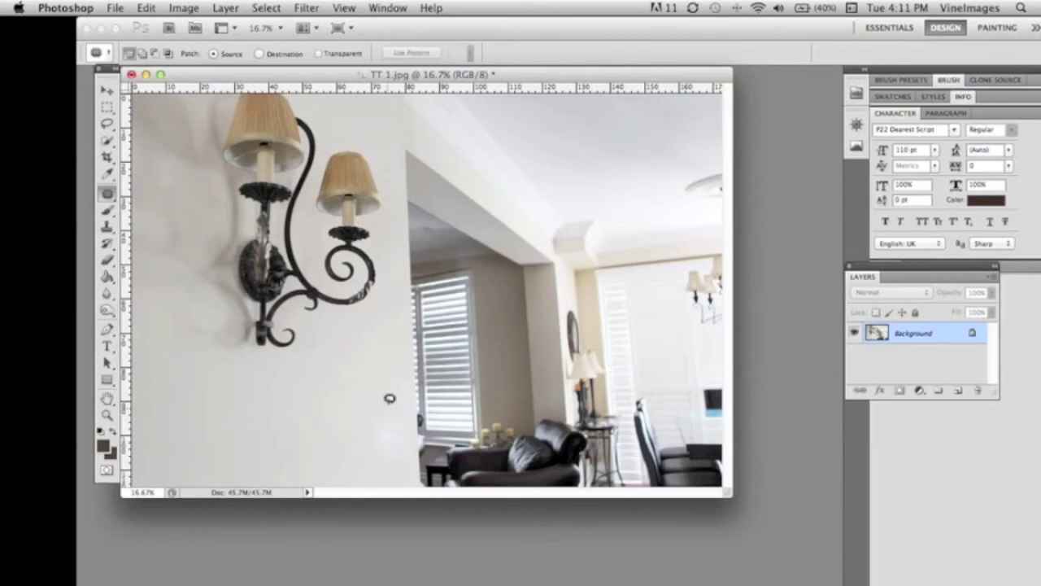
mouse_move(389, 418)
mouse_down()
mouse_move(361, 426)
mouse_move(359, 439)
mouse_move(376, 452)
mouse_move(408, 437)
mouse_move(388, 418)
mouse_up()
mouse_move(387, 432)
mouse_down()
mouse_move(381, 330)
mouse_move(384, 374)
mouse_up()
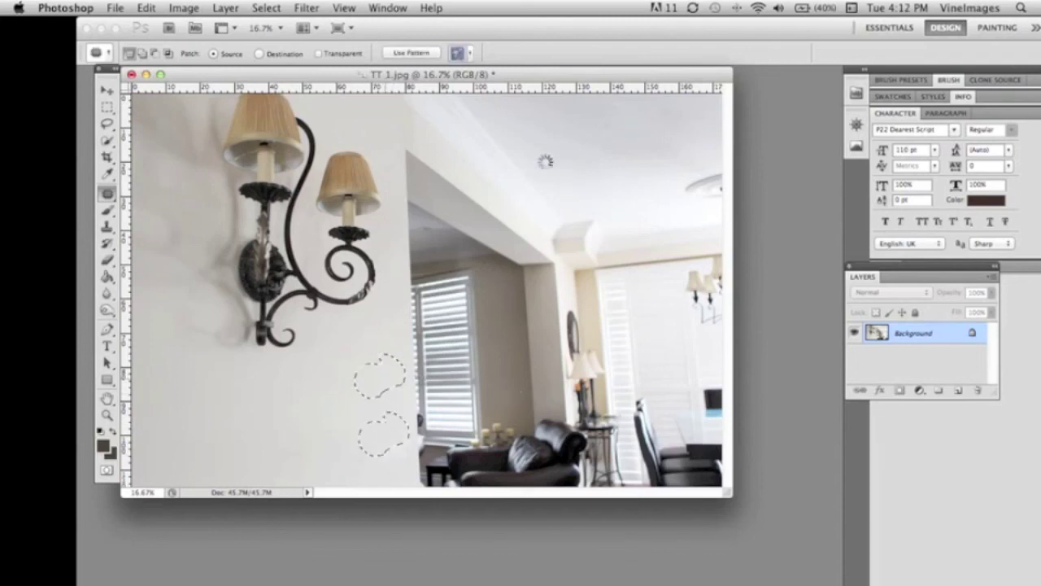
key(ctrl+d)
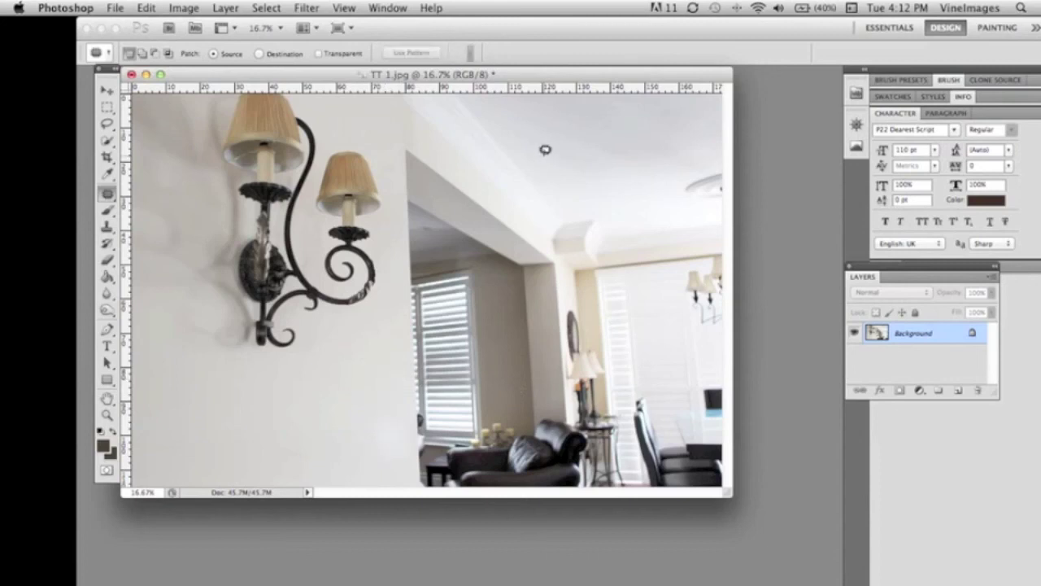